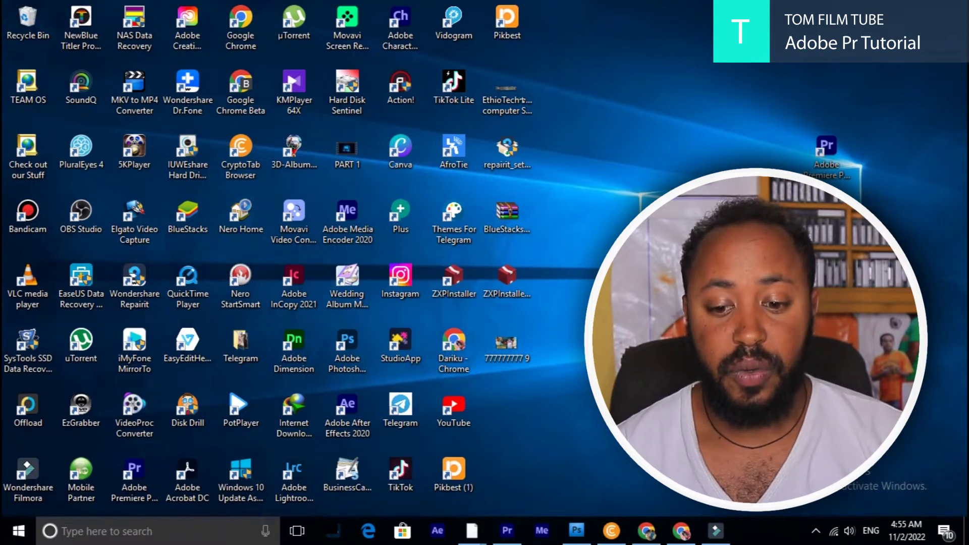
- Switch to Adobe Premiere Pro with the tom film 4 project open and focus the Project panel
click(510, 532)
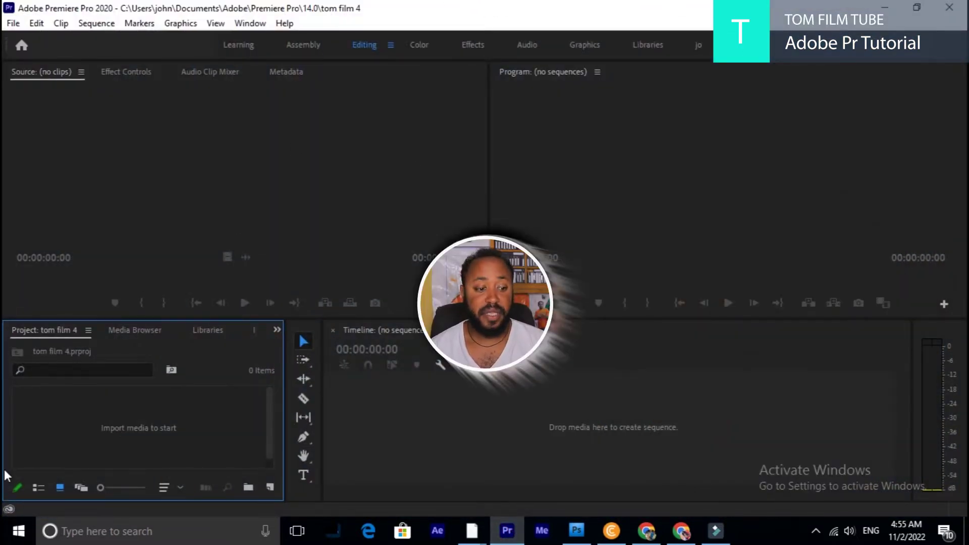
click(110, 426)
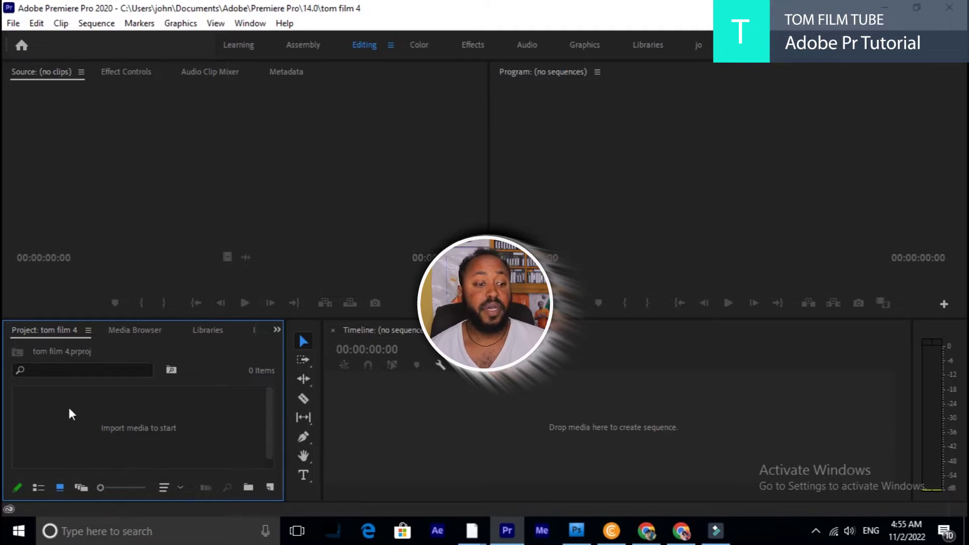
double_click(48, 428)
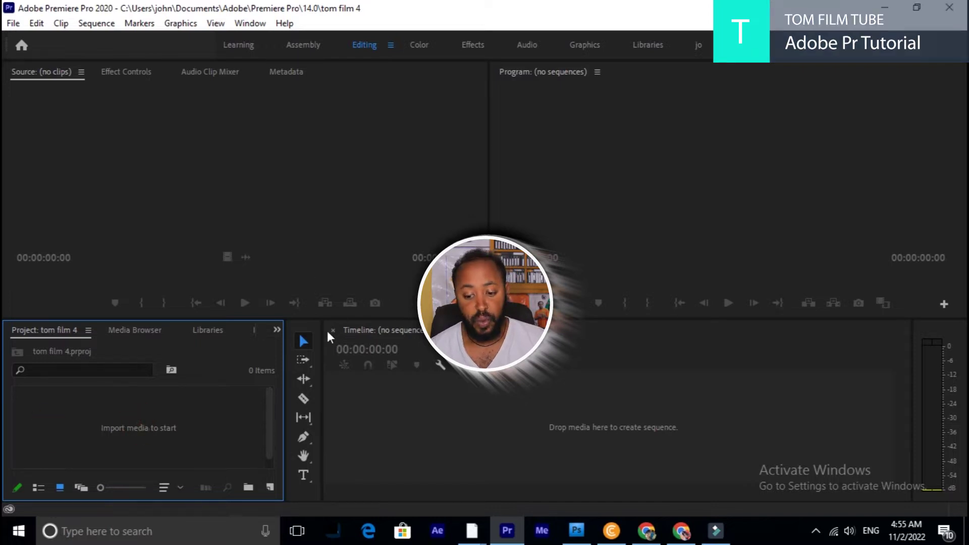
- Examine the Editing workspace's Tools, Timeline, Program, Source, Effect Controls and Project panels
click(303, 339)
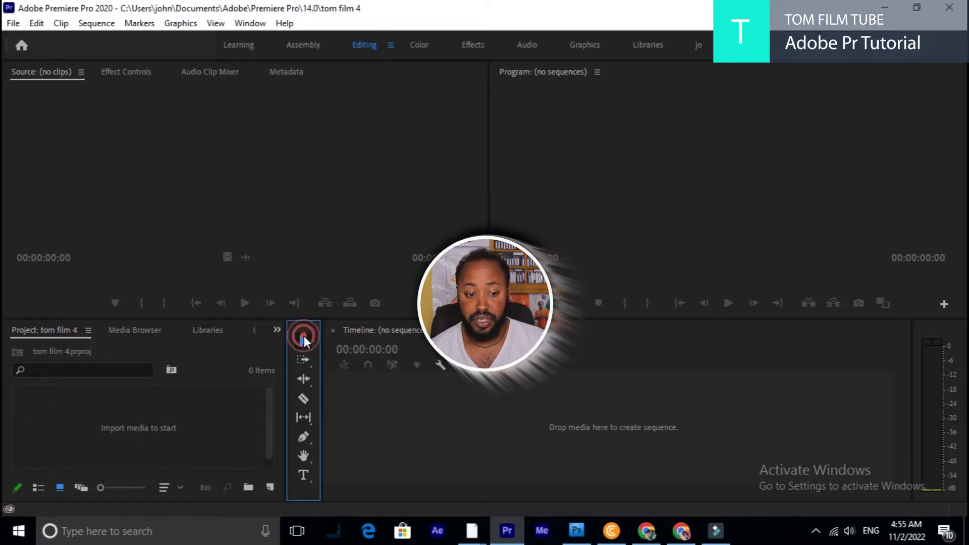
click(303, 339)
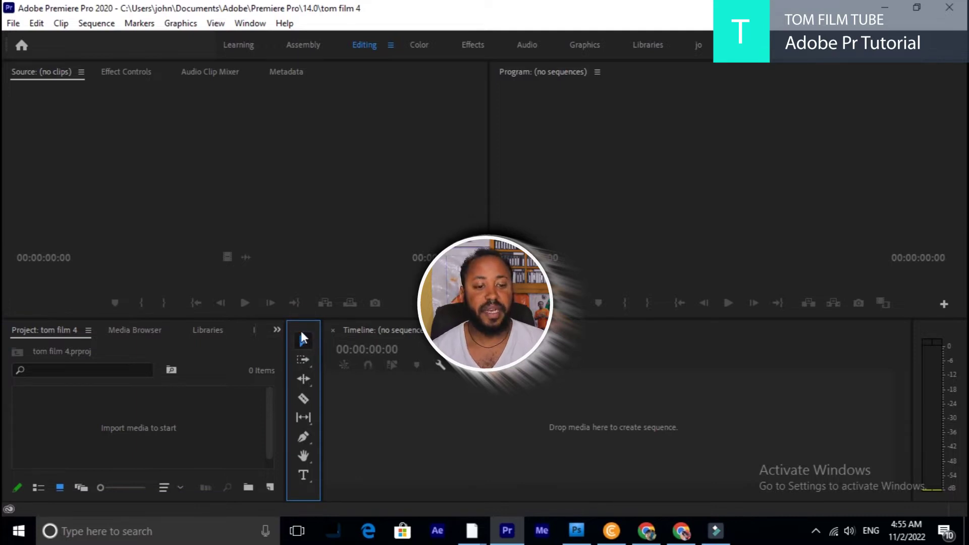
click(394, 400)
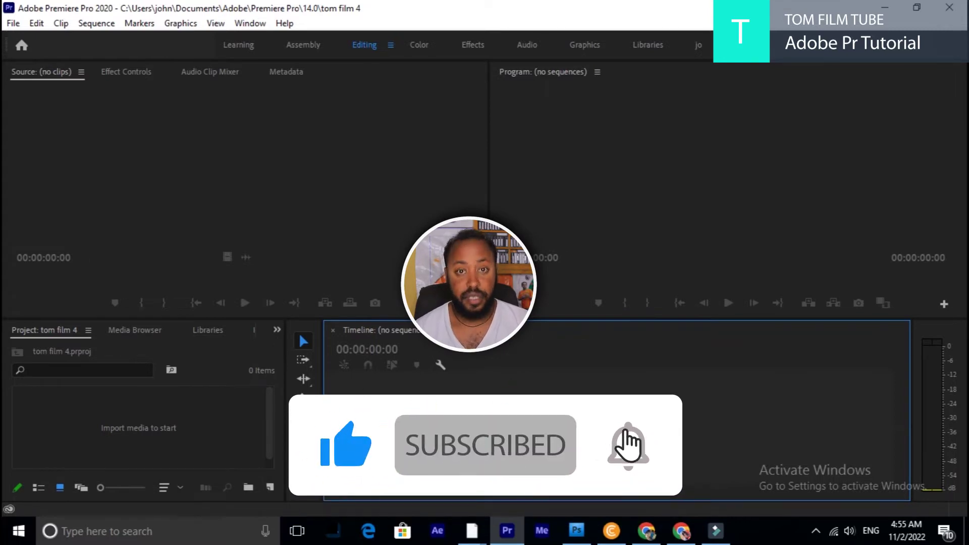
click(606, 137)
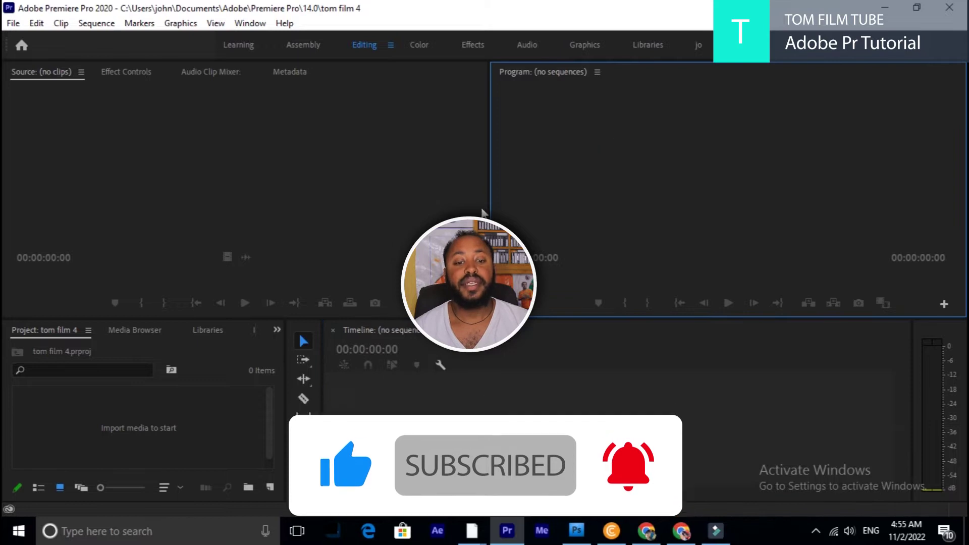
click(578, 409)
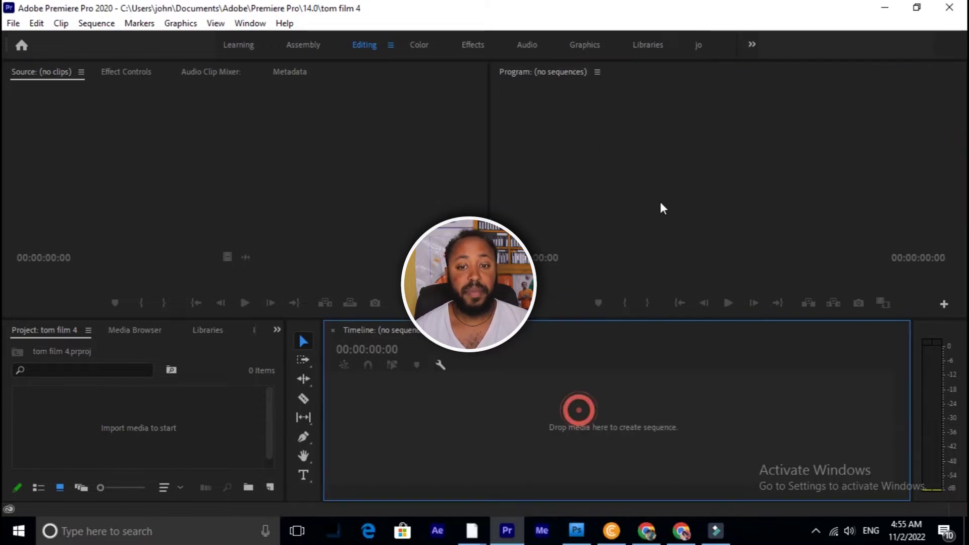
click(621, 147)
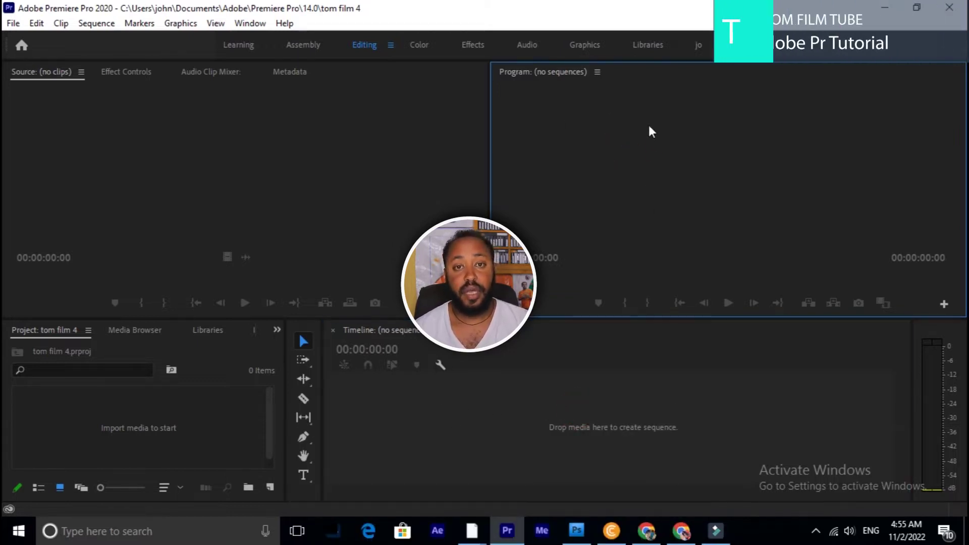
click(698, 122)
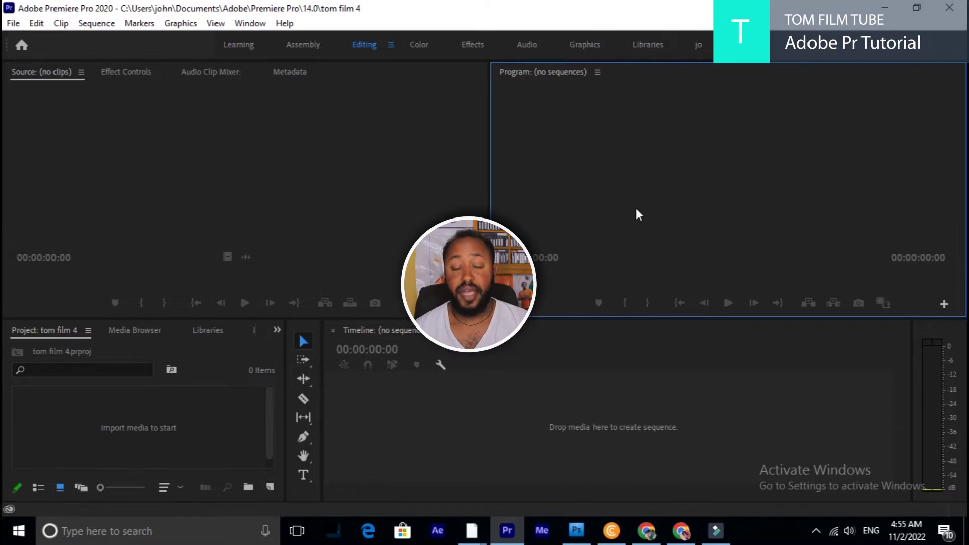
click(526, 421)
click(697, 142)
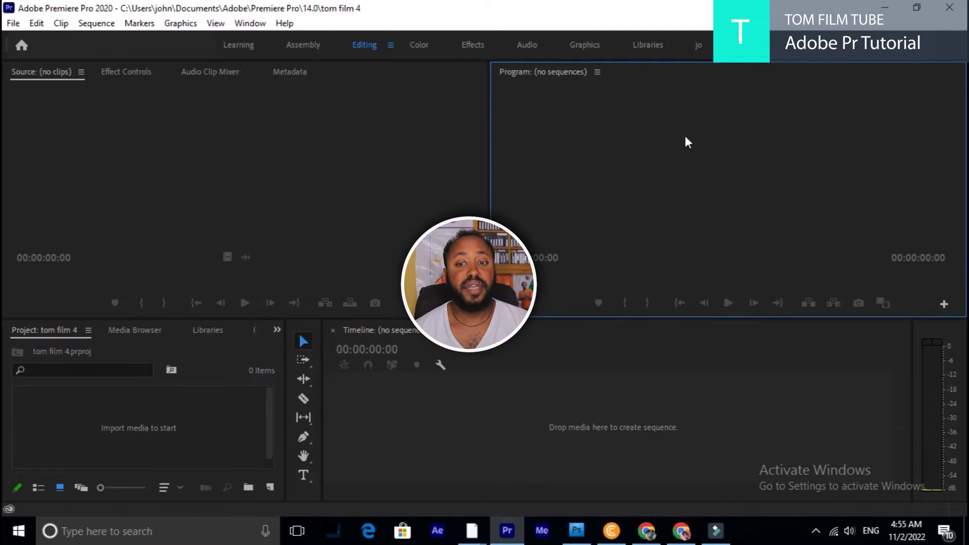
click(104, 140)
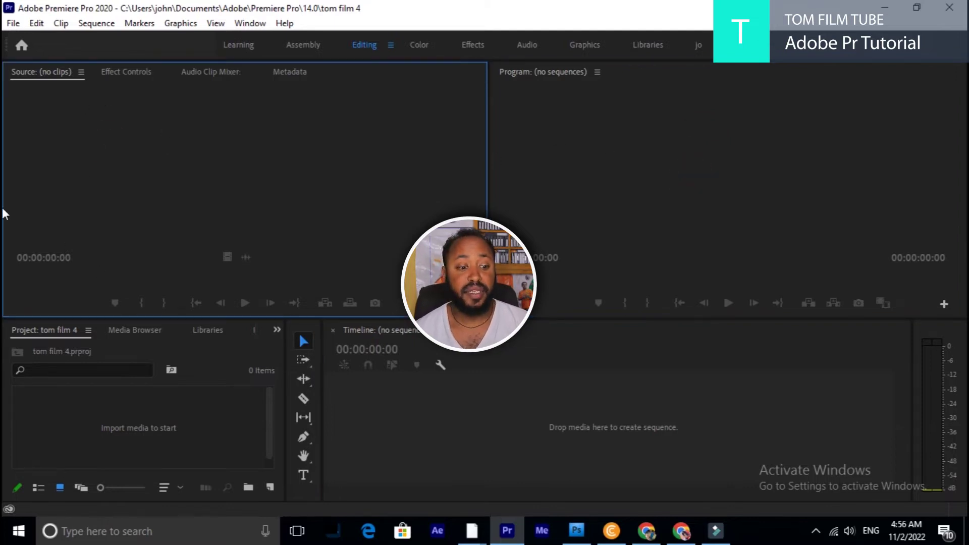
click(85, 429)
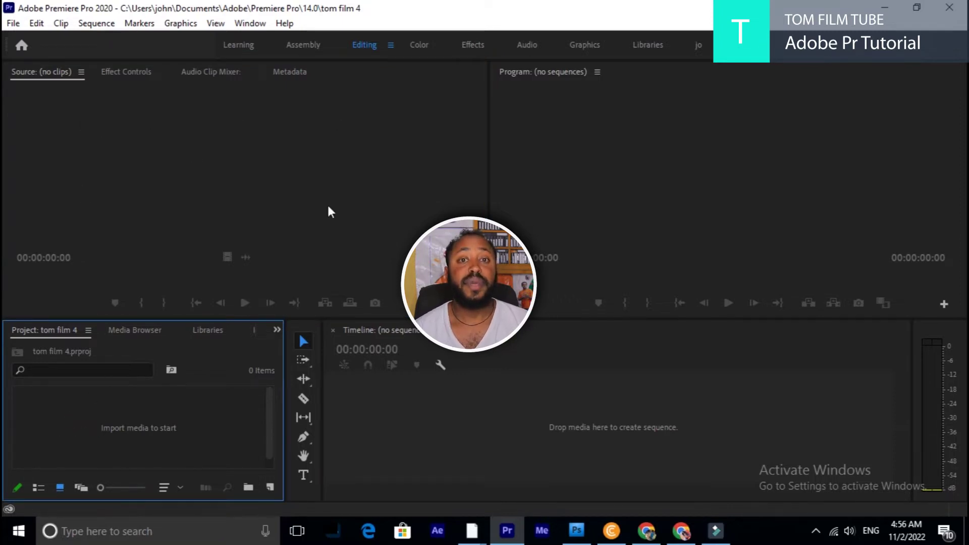
click(228, 186)
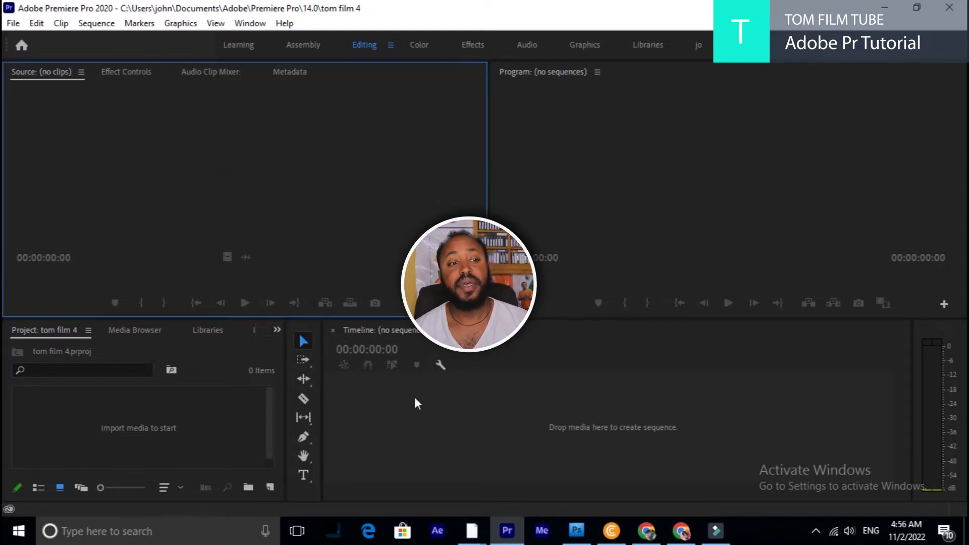
click(139, 71)
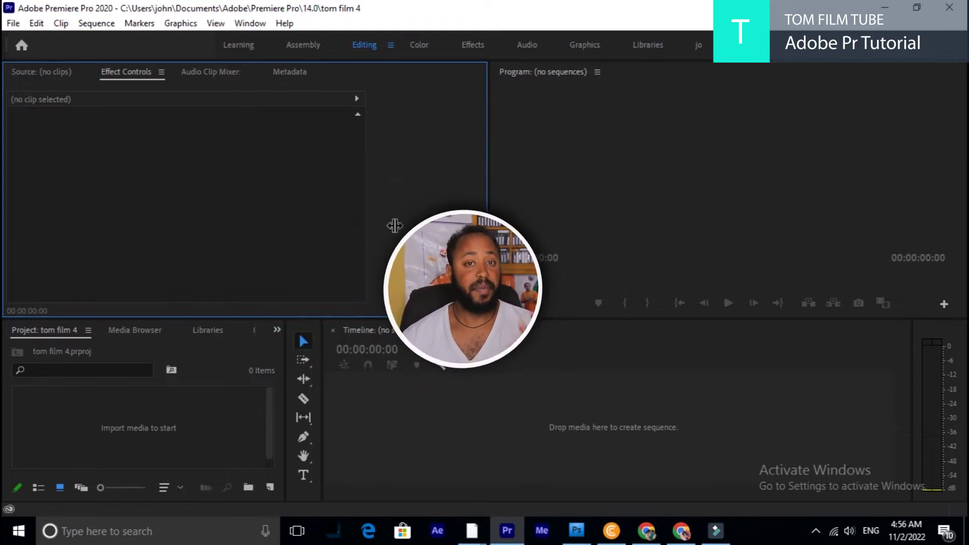
click(270, 415)
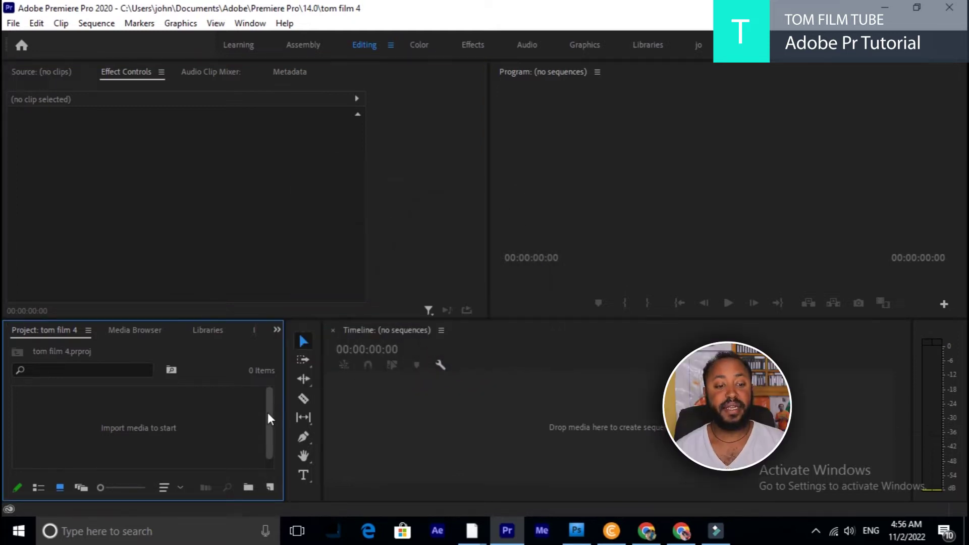
click(271, 413)
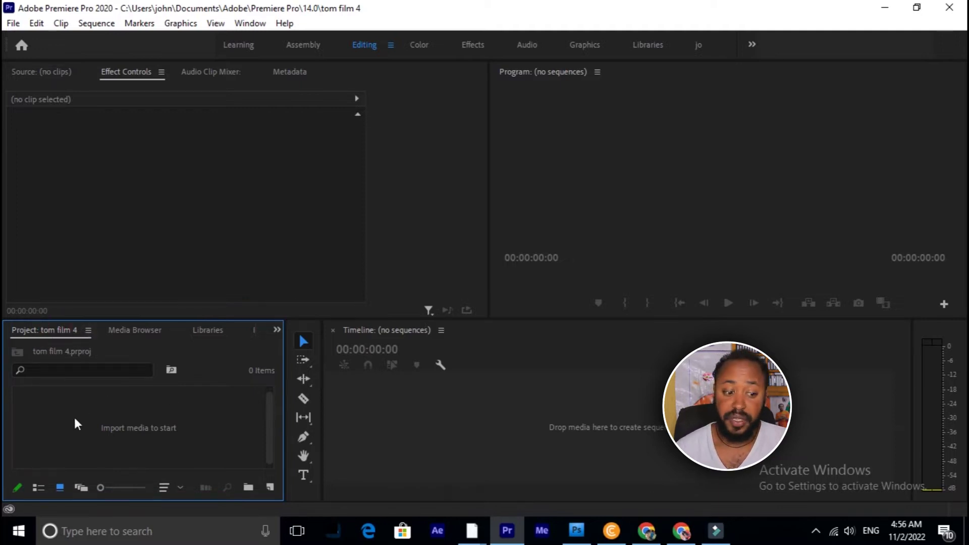
- Close the Project panel and the Media Browser panel
click(88, 330)
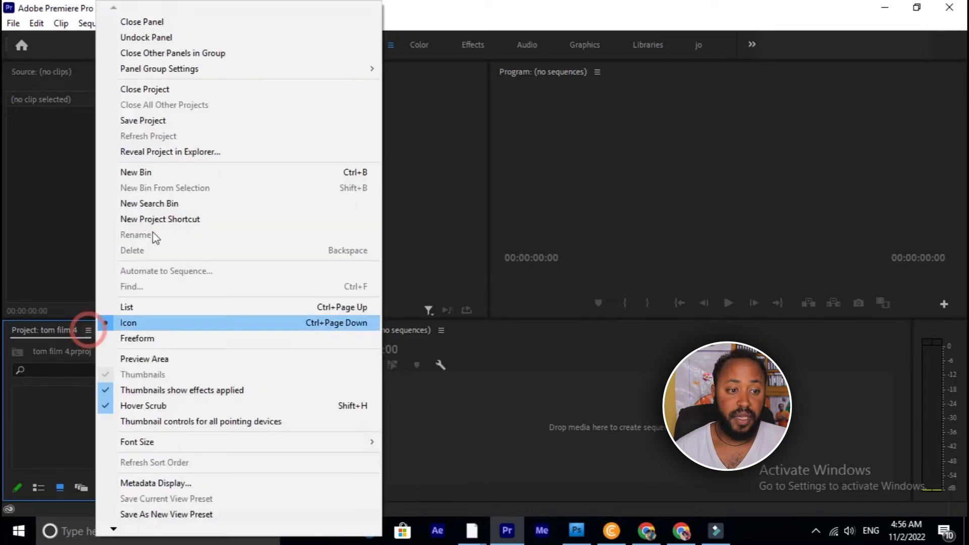
click(139, 24)
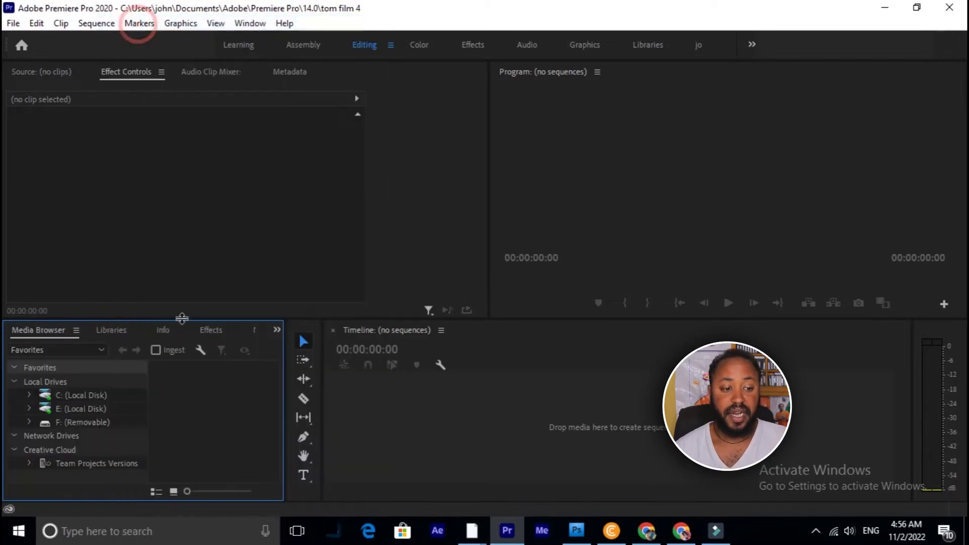
click(78, 331)
click(138, 334)
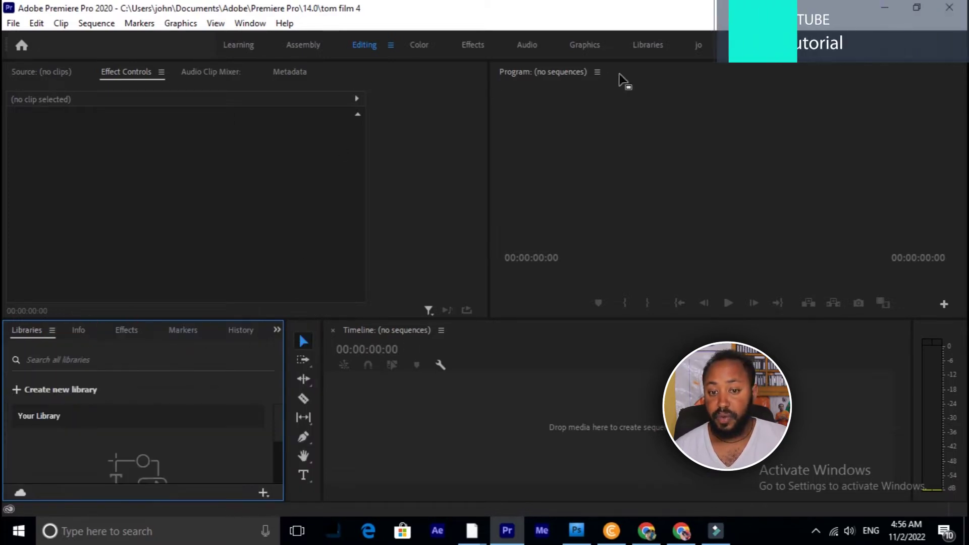
- Dismiss the Program monitor's panel options and close the Timeline panel
click(641, 136)
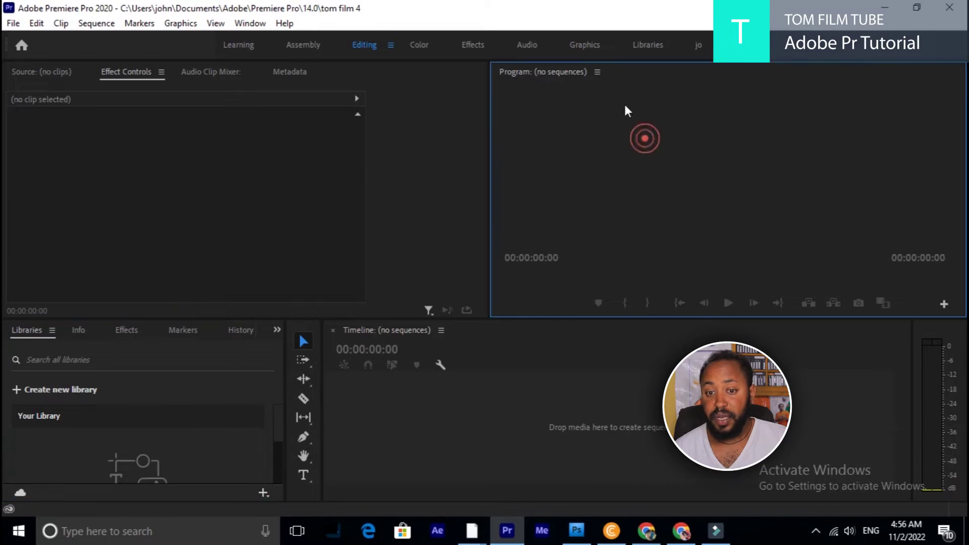
click(597, 72)
click(665, 75)
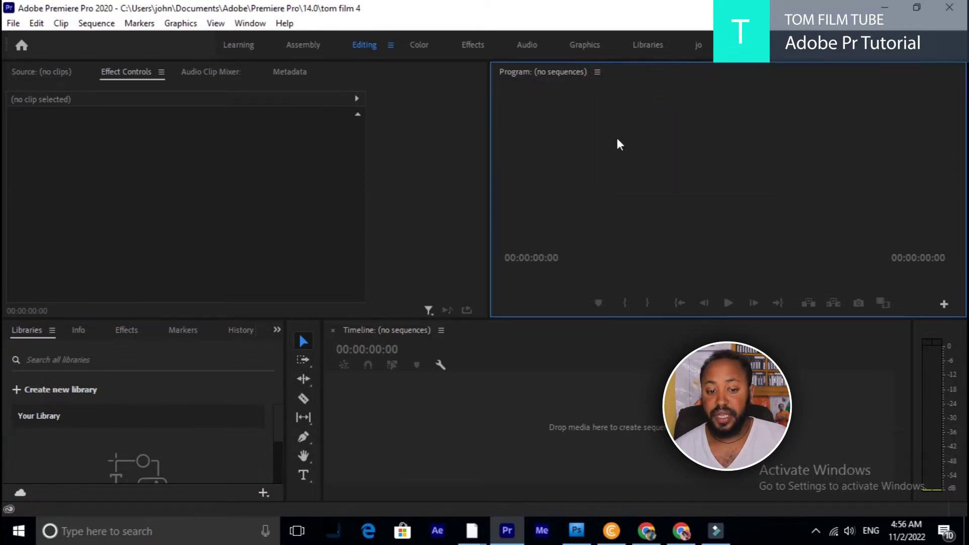
click(442, 331)
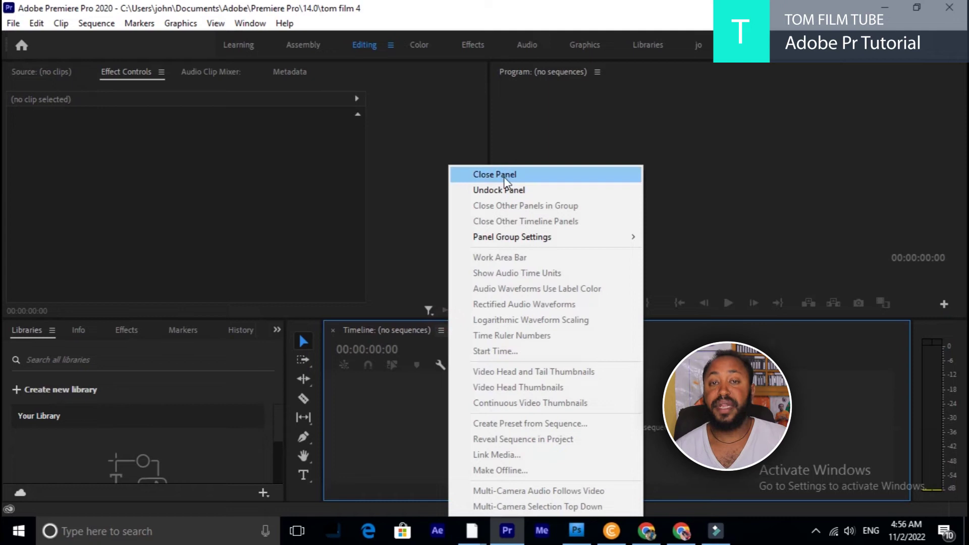
click(504, 177)
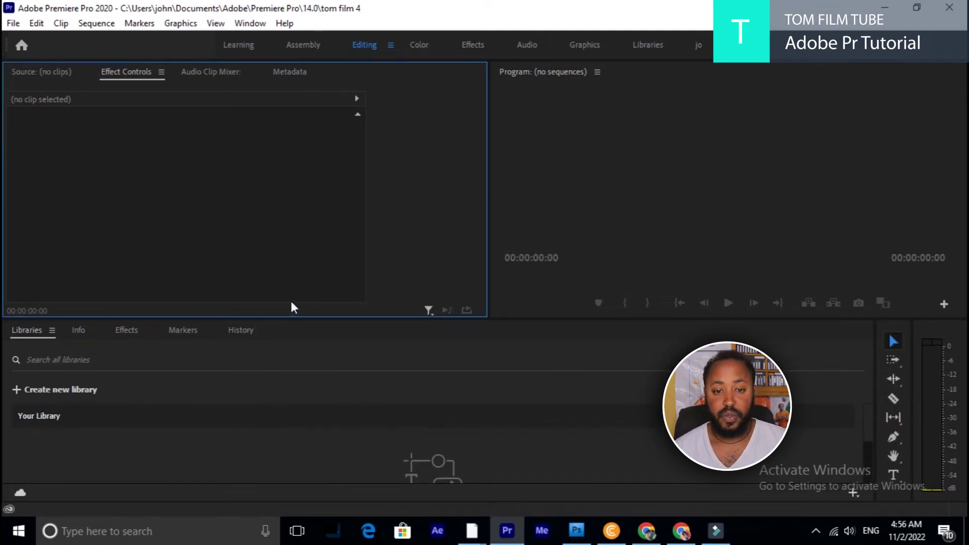
- Narrow the Effect Controls panel group and reorder its panels with Audio Clip Mixer first and Effect Controls last
drag(492, 106, 300, 88)
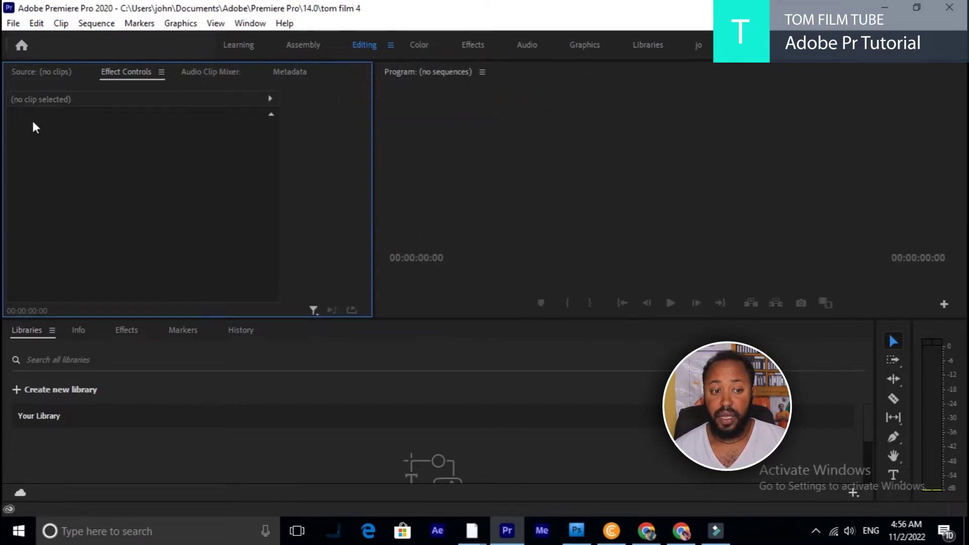
drag(220, 81, 41, 71)
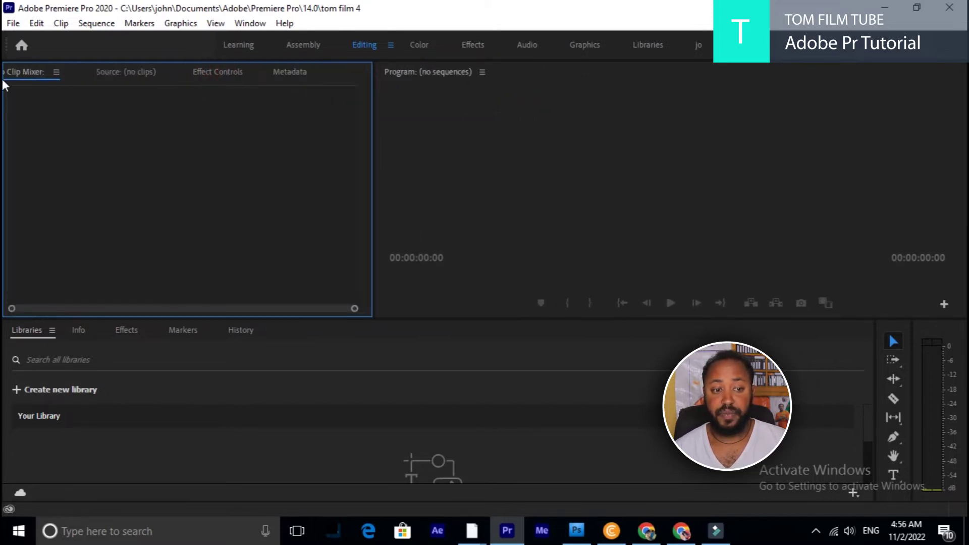
drag(204, 60, 202, 192)
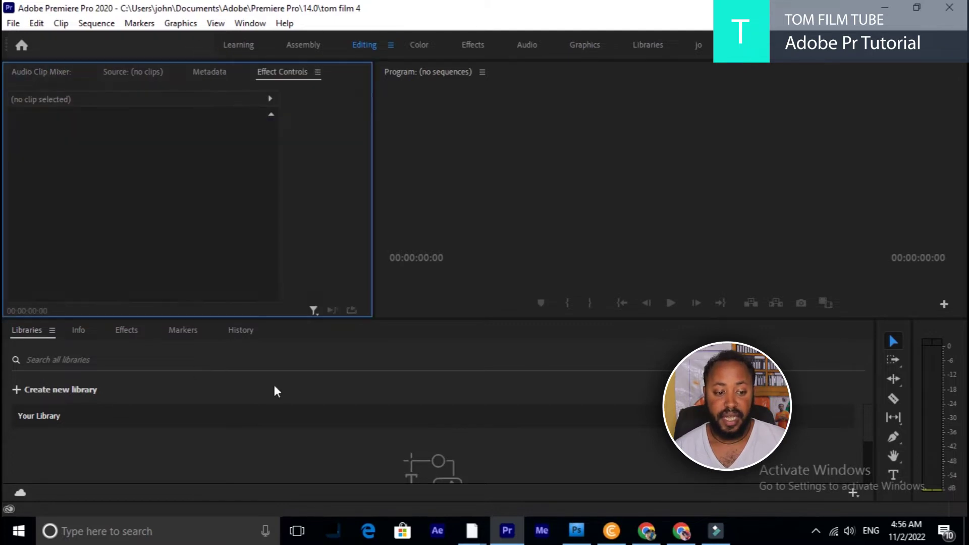
- Show the Markers panel and slightly lower the divider between the upper and lower panel groups
click(126, 330)
click(182, 330)
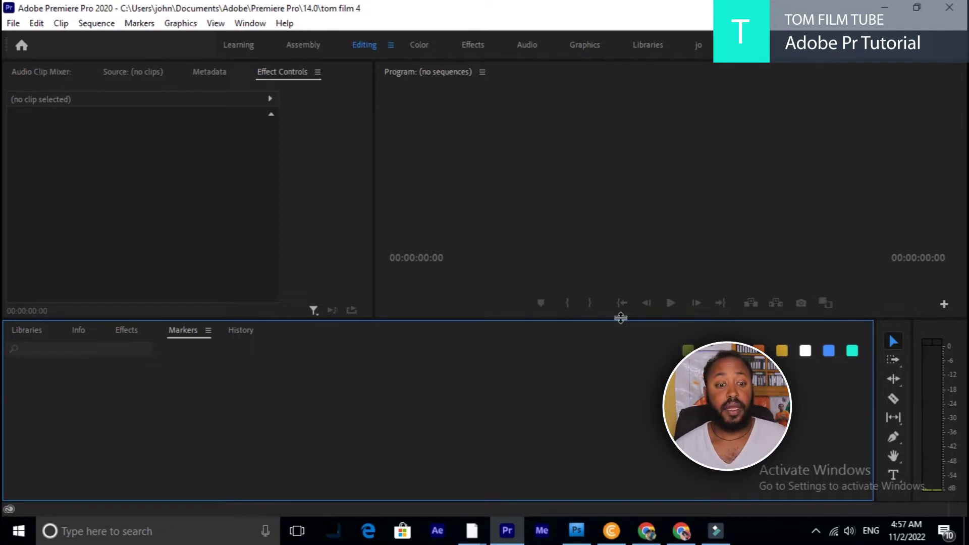
drag(620, 318, 626, 328)
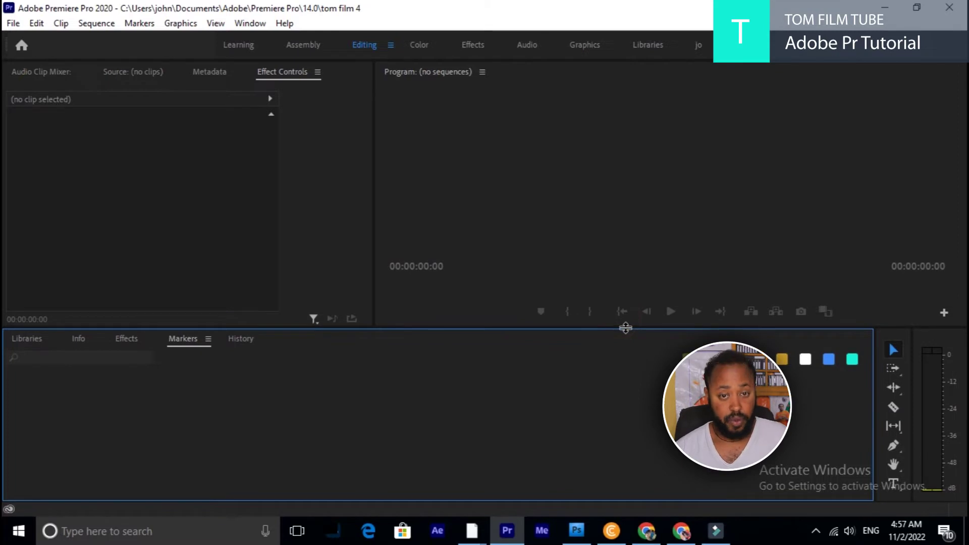
click(625, 328)
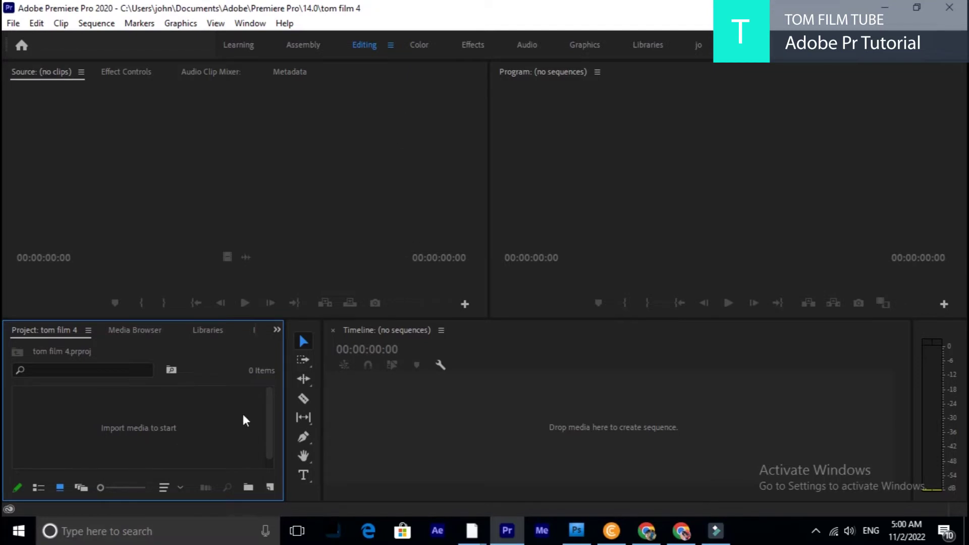
- Close the Project panel in the restored Editing workspace
click(269, 406)
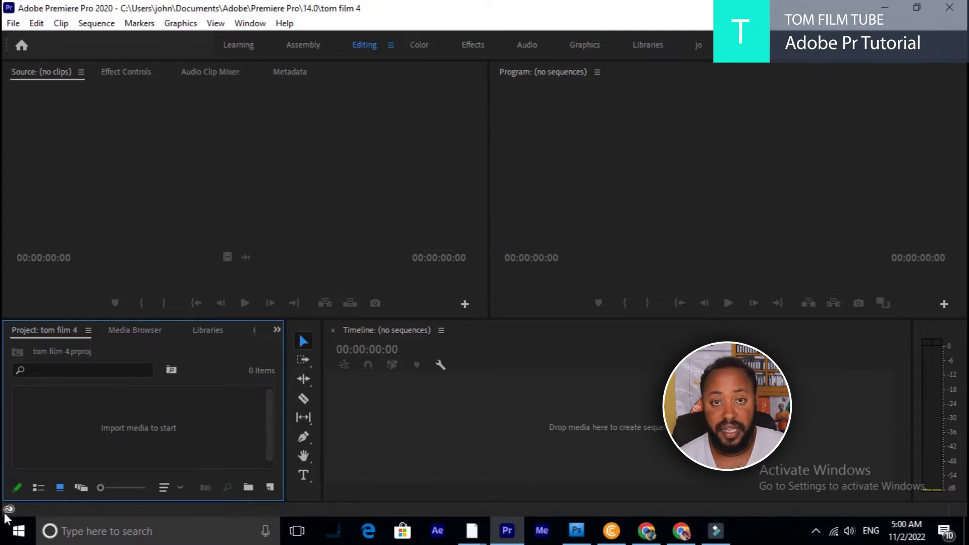
click(315, 322)
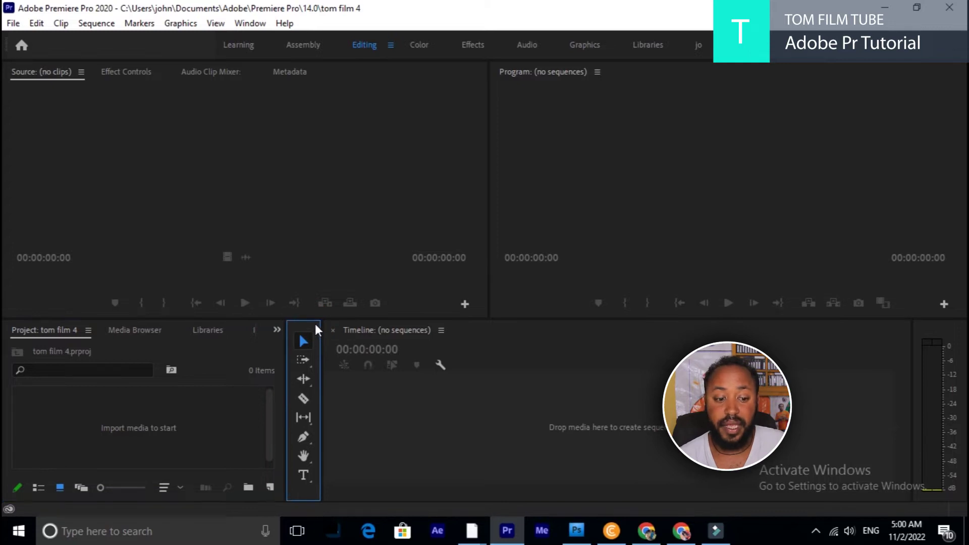
click(134, 332)
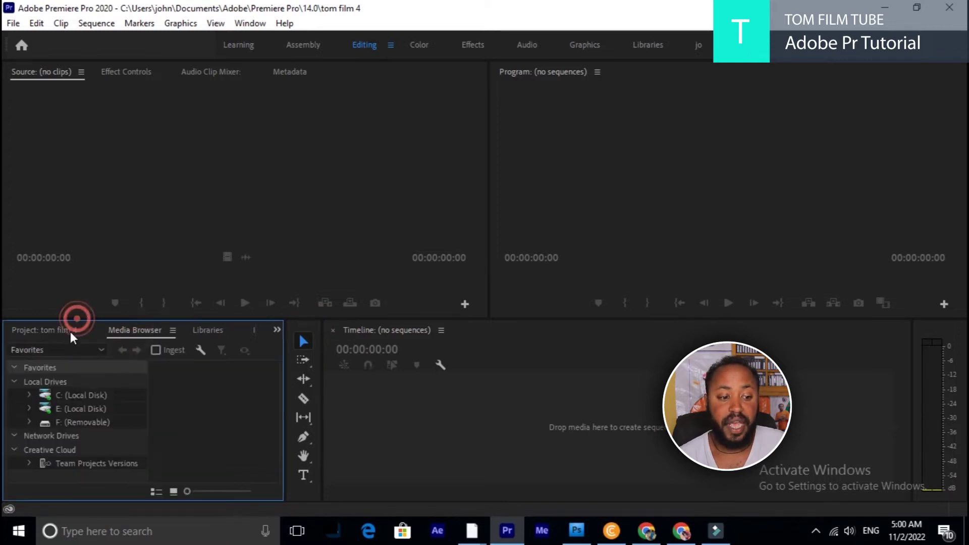
click(71, 332)
click(88, 331)
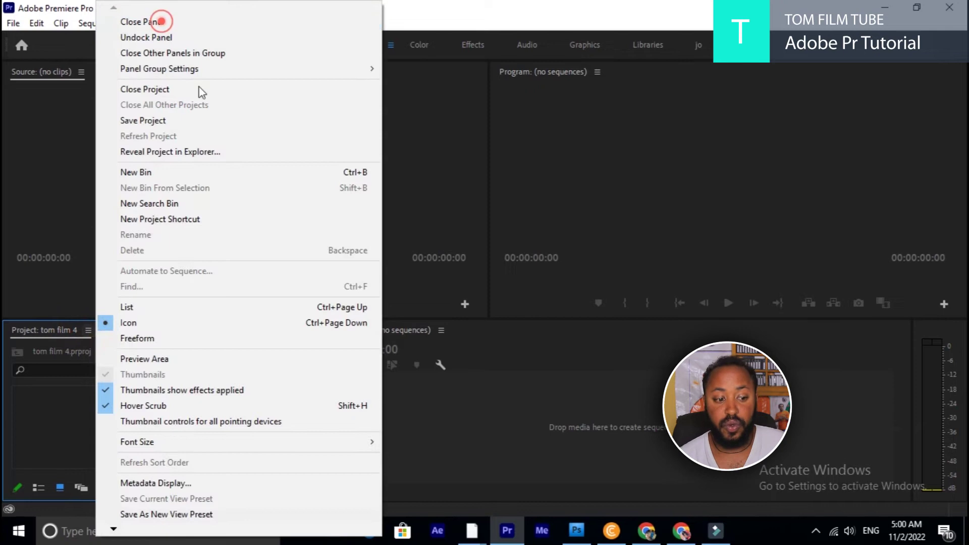
click(161, 22)
- Close the Source monitor panel and the Timeline panel
click(53, 72)
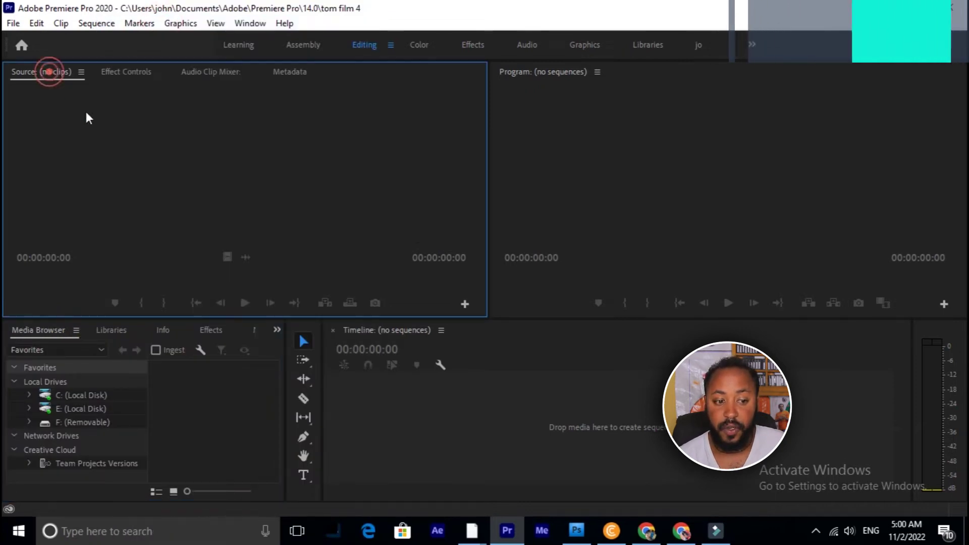
click(81, 72)
click(109, 75)
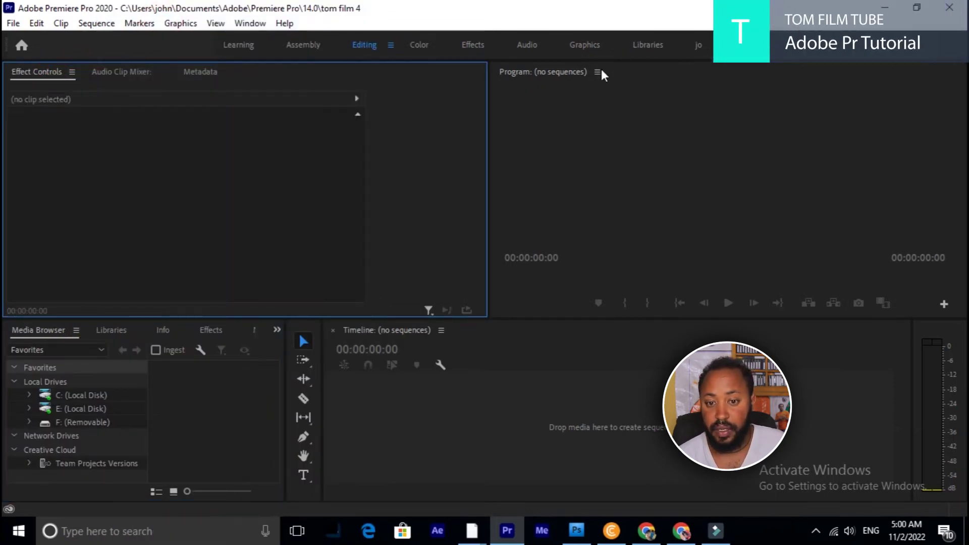
click(479, 396)
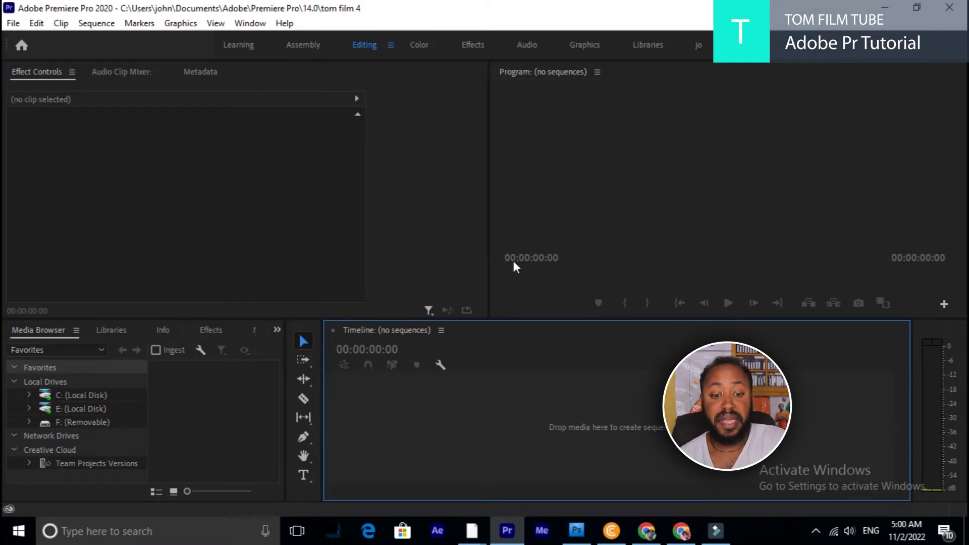
click(441, 331)
click(520, 174)
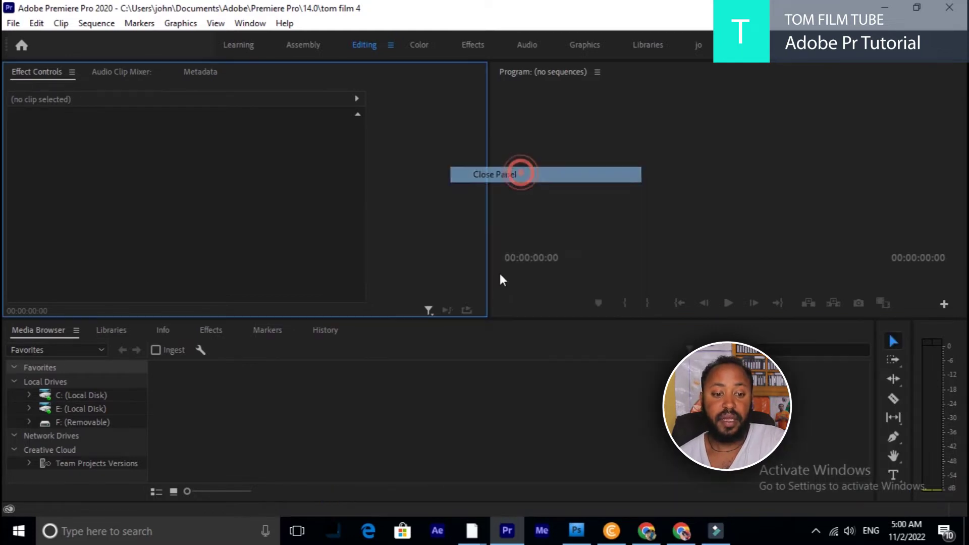
- Close the Effects panel in the lower group and the Effect Controls panel in the upper group
click(214, 330)
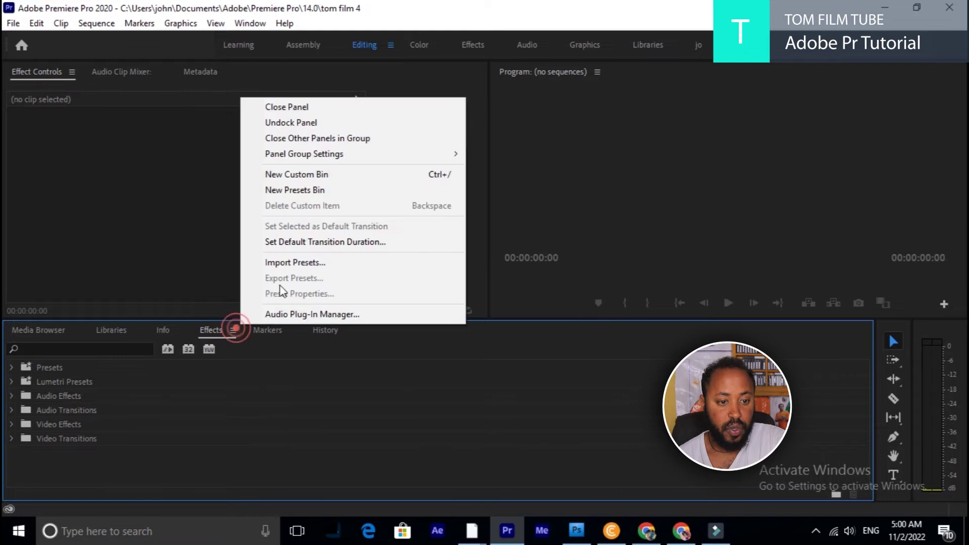
click(318, 107)
click(165, 330)
click(210, 336)
click(71, 72)
click(112, 77)
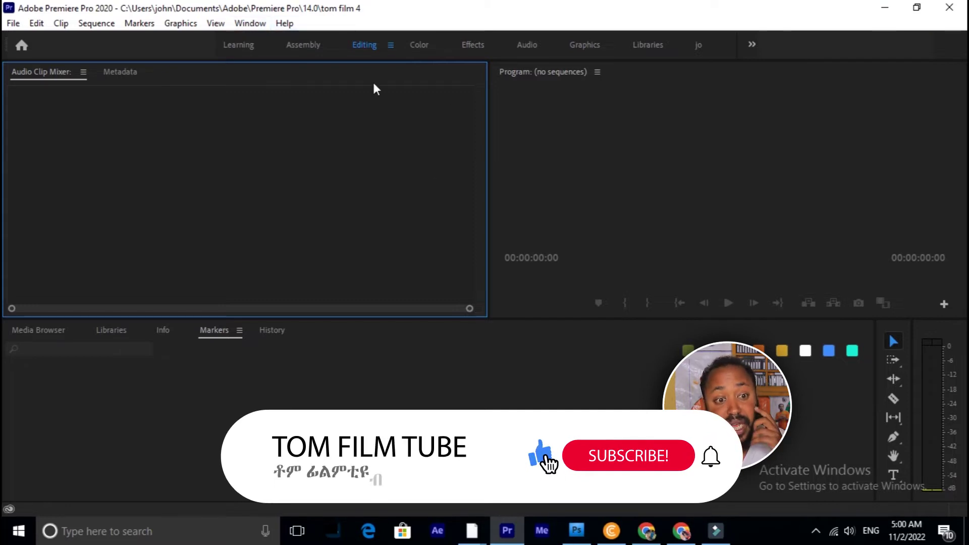
- Reset the Editing workspace to its saved layout to bring back the closed panels
click(250, 26)
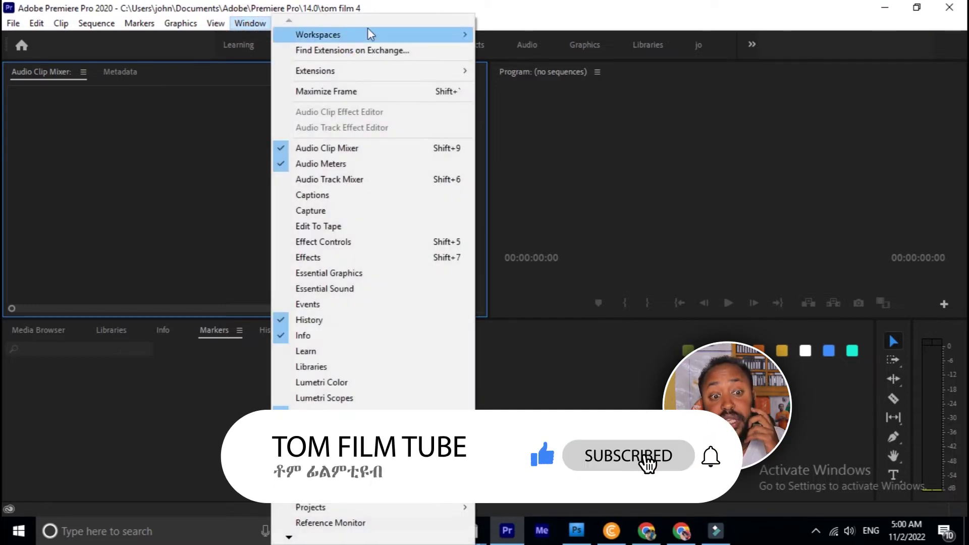
mouse_move(353, 34)
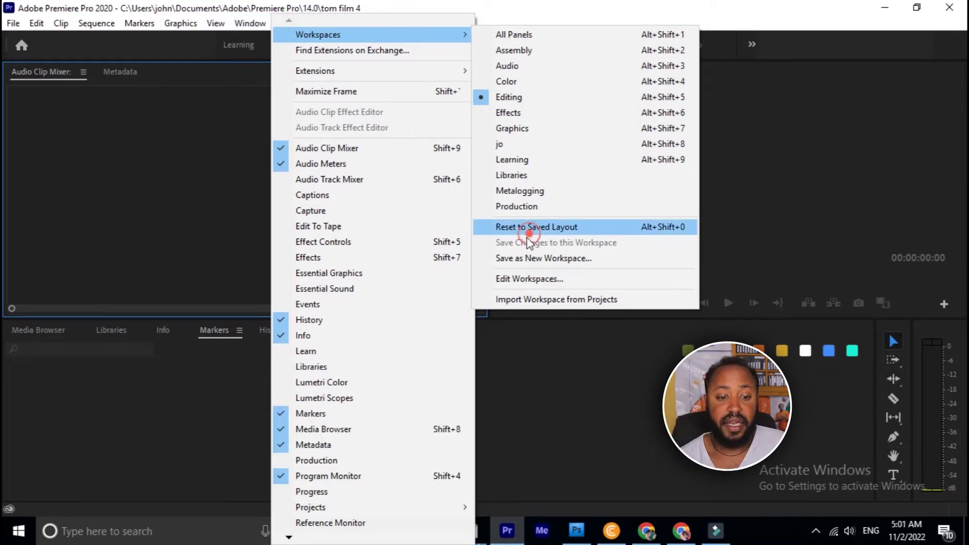
click(528, 228)
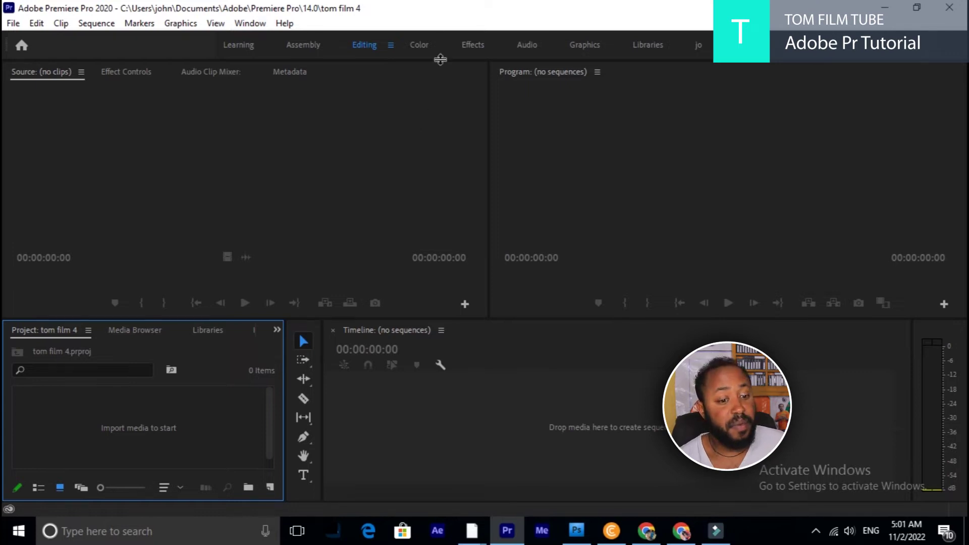
- Close the Timeline panel and recover it by resetting the Editing workspace to its saved layout
click(333, 330)
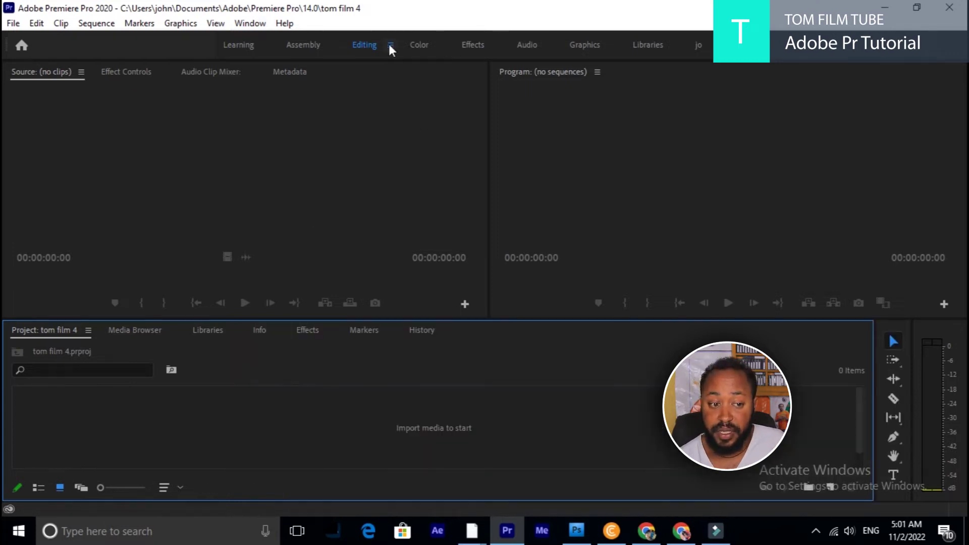
click(254, 26)
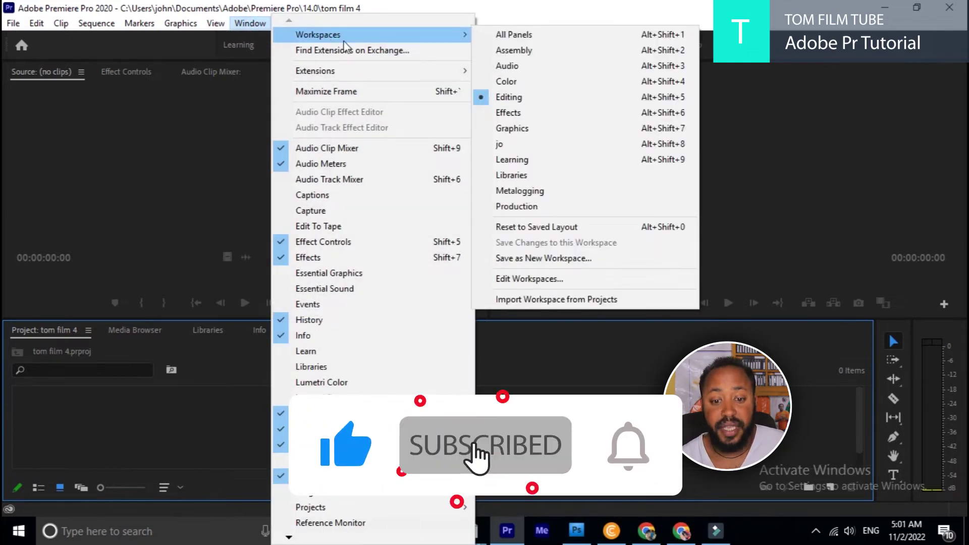
click(538, 227)
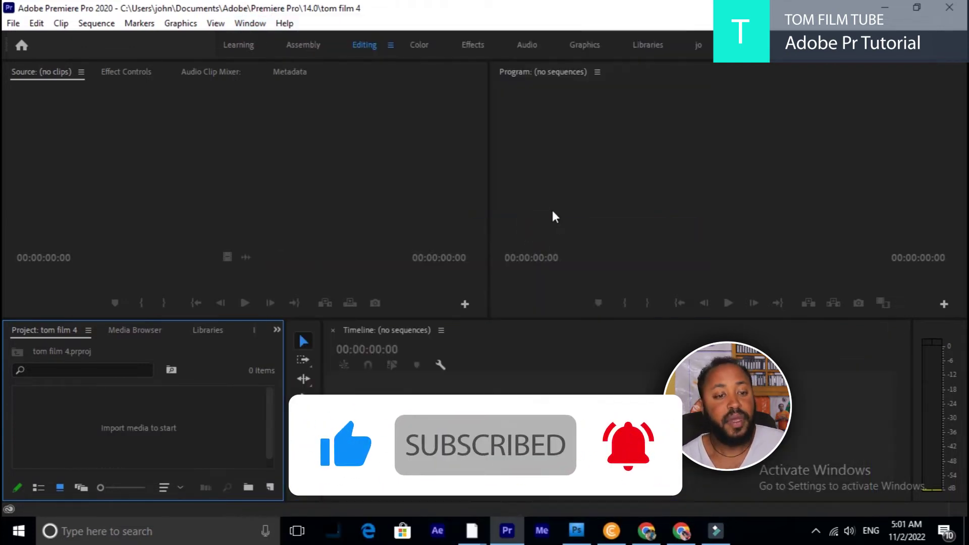
- Close the Effect Controls panel and reopen it individually without resetting the workspace
click(135, 72)
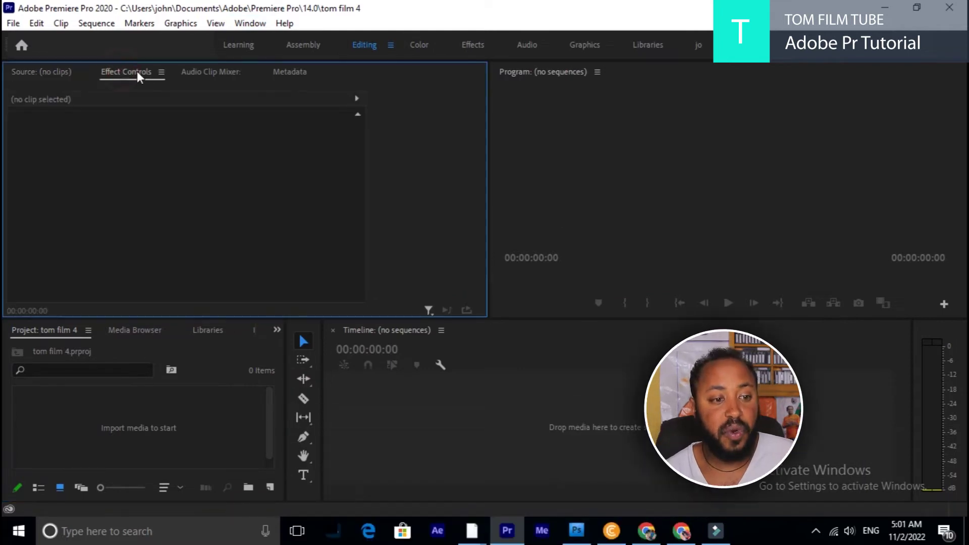
click(160, 71)
click(222, 76)
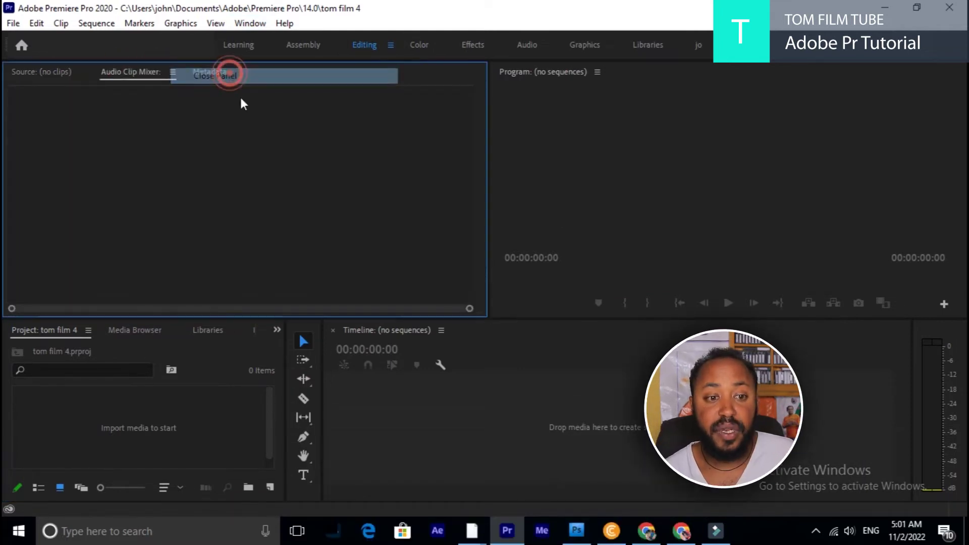
click(255, 24)
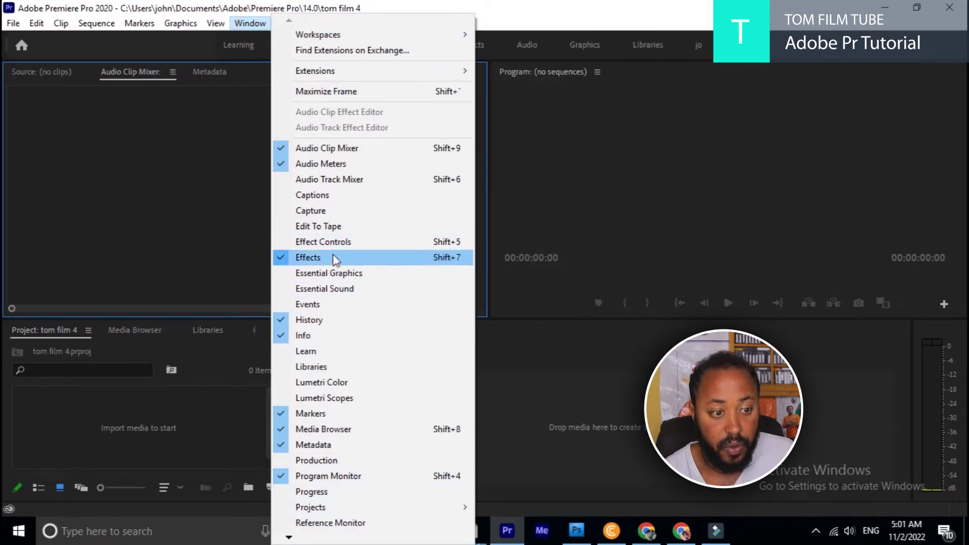
click(345, 243)
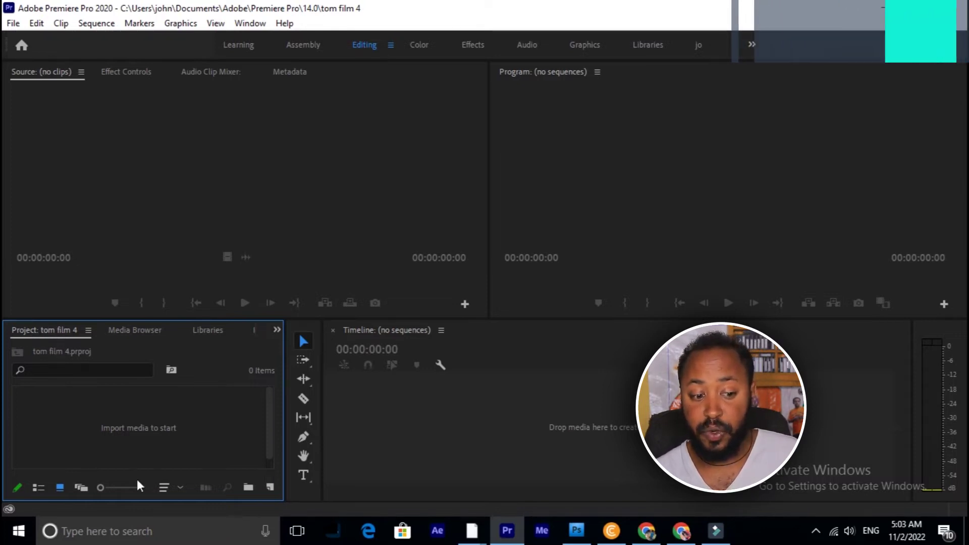
- Dock the Project panel between the Source and Program monitors, then group it with the Program monitor
double_click(122, 408)
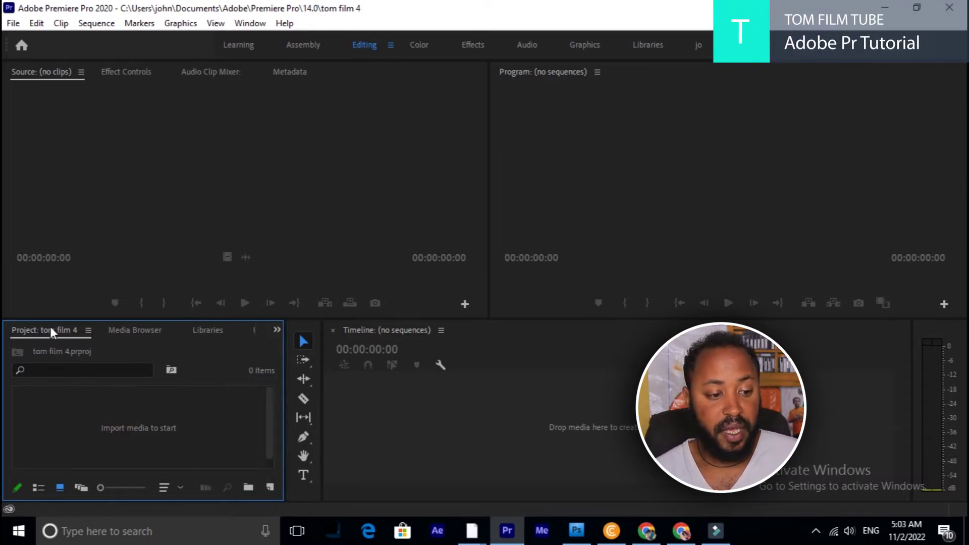
drag(52, 330, 468, 137)
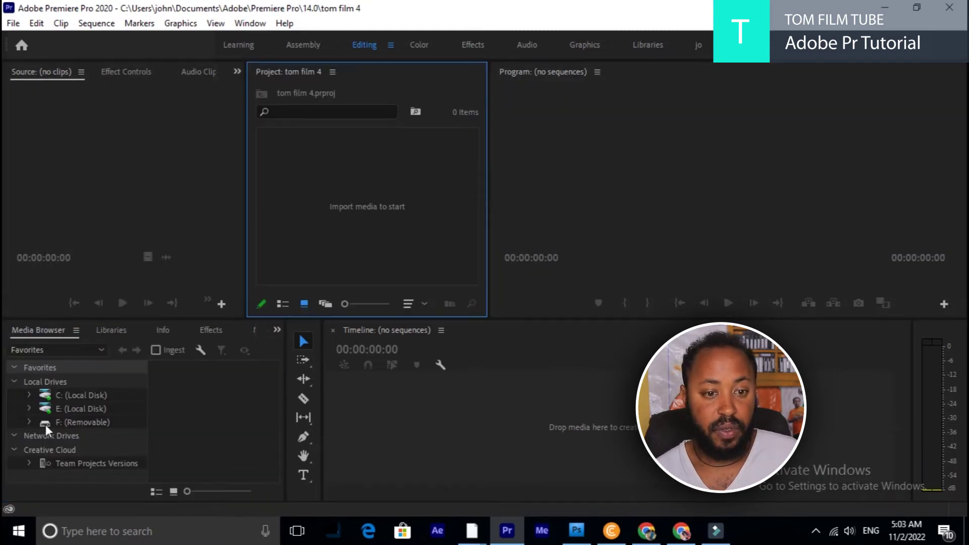
drag(377, 72, 784, 234)
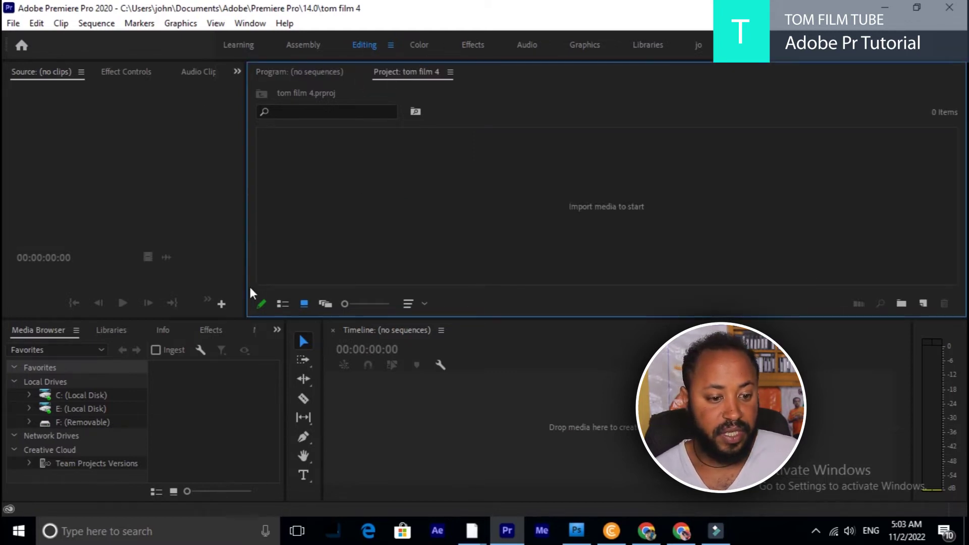
- Show the Effects panel and dock it above the Source monitor group
click(212, 330)
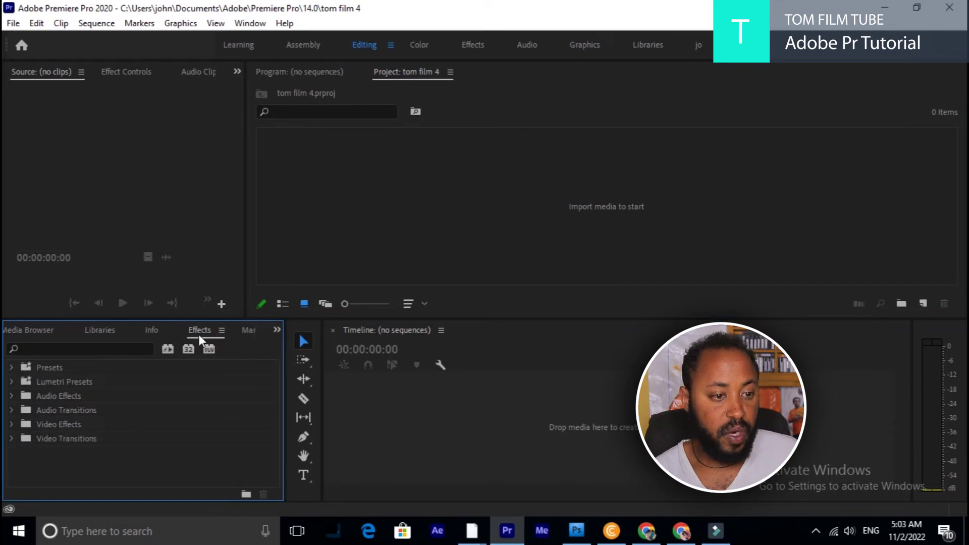
drag(201, 329, 91, 107)
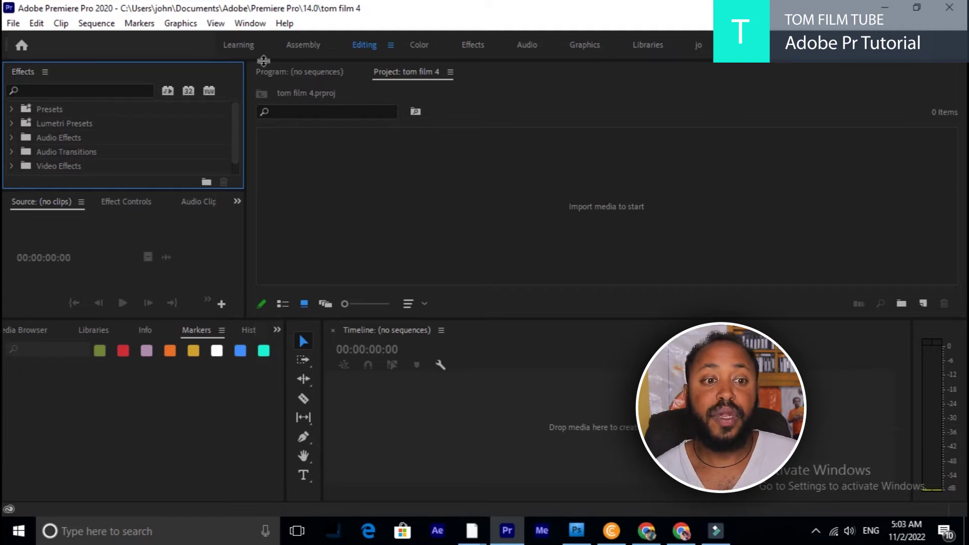
- Restore the rearranged Project and Effects panels by resetting the Editing workspace to its saved layout
click(246, 25)
mouse_move(318, 35)
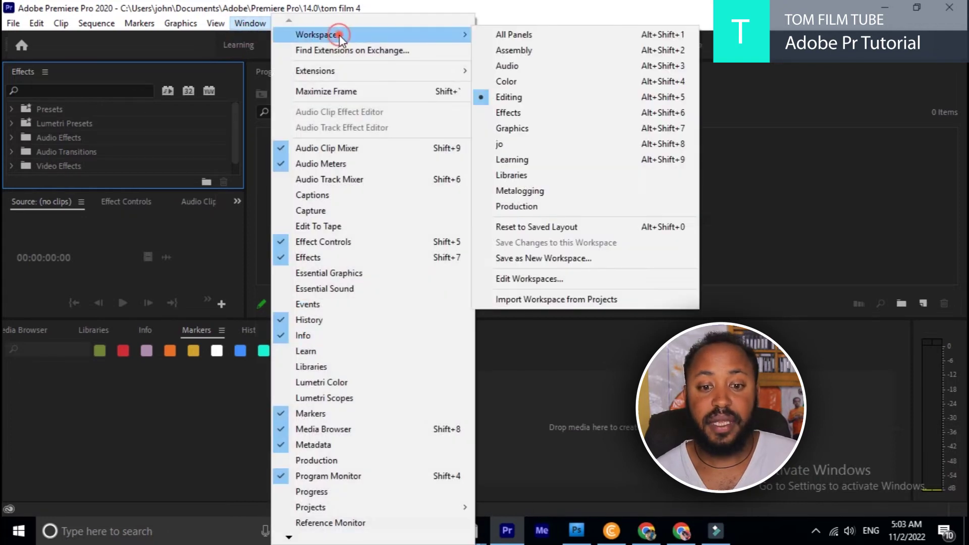
click(563, 228)
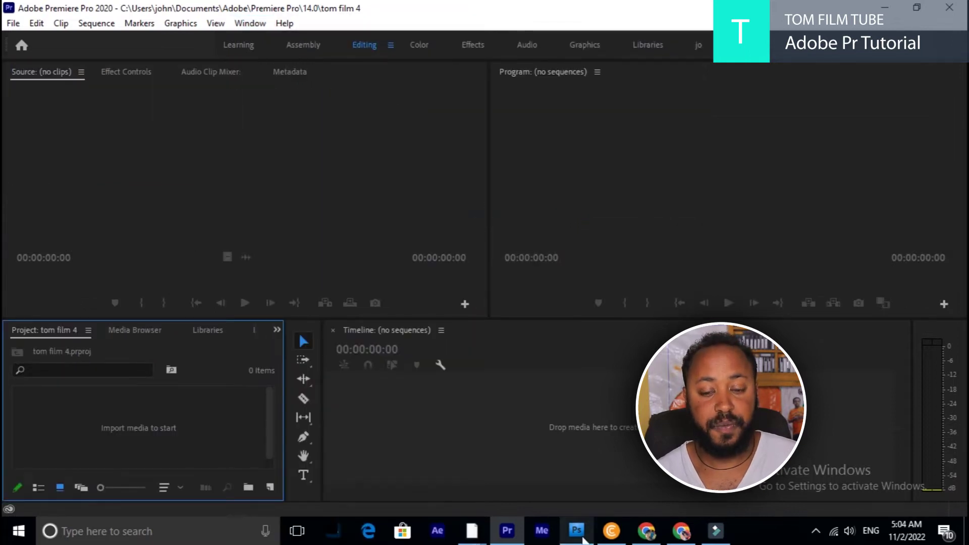
mouse_move(583, 527)
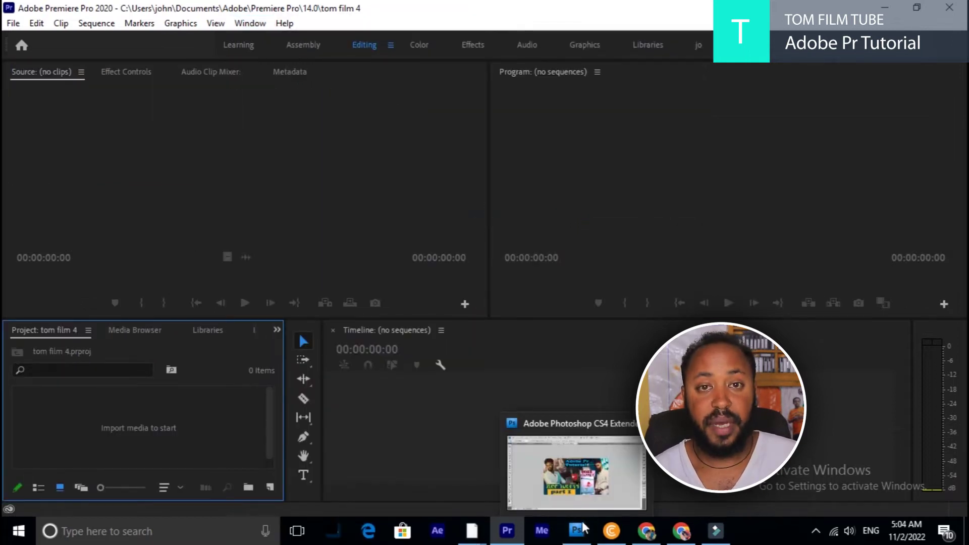
click(585, 20)
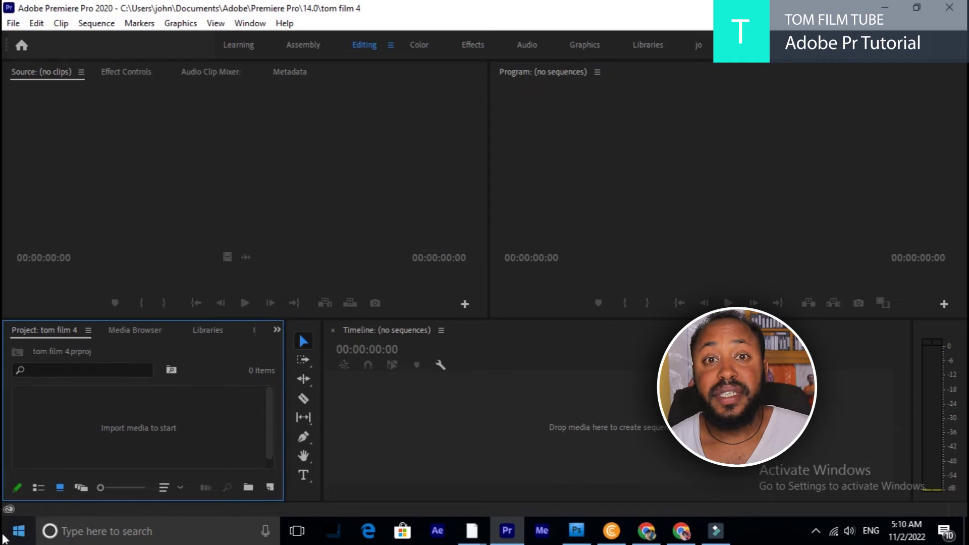
click(130, 415)
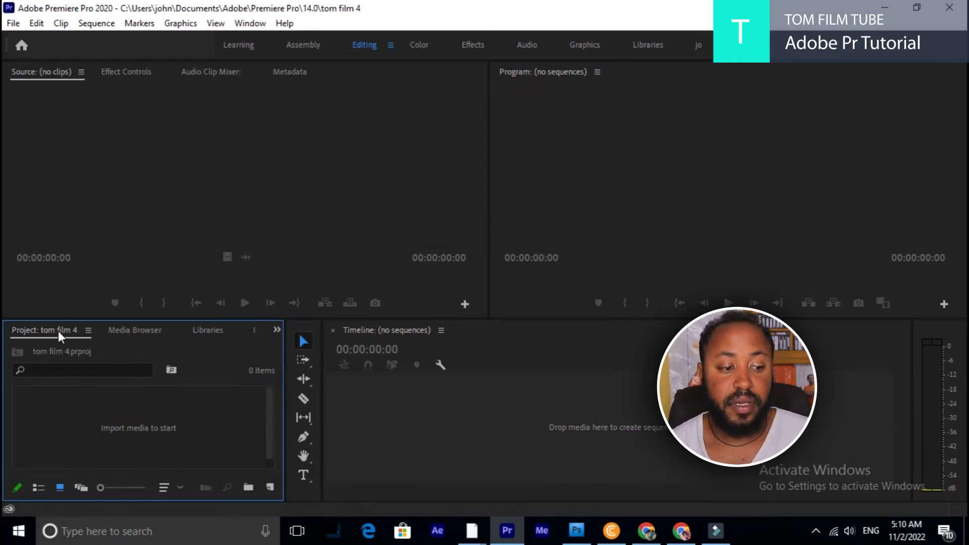
- Try docking the Project panel left of the Source monitor, below it, and right of the Program monitor
drag(67, 333, 26, 169)
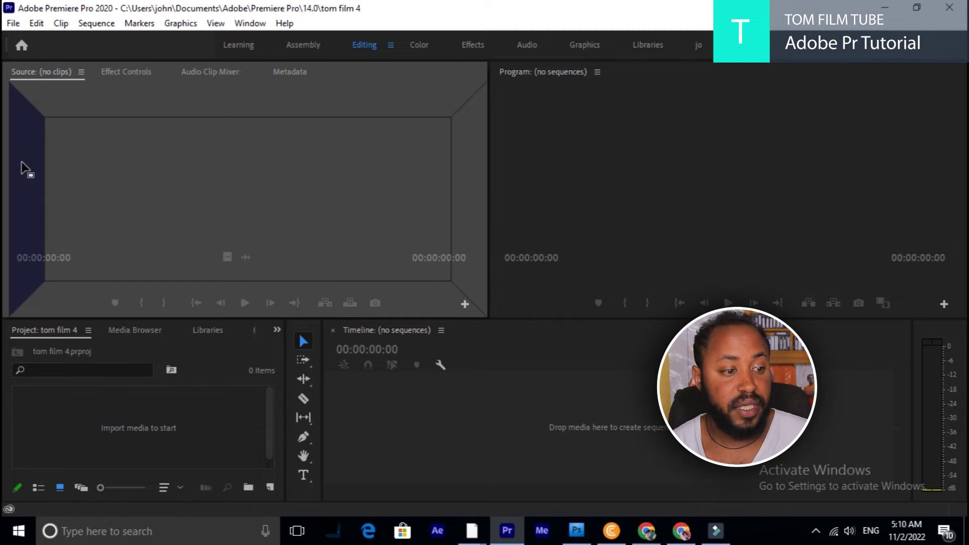
drag(24, 168, 21, 162)
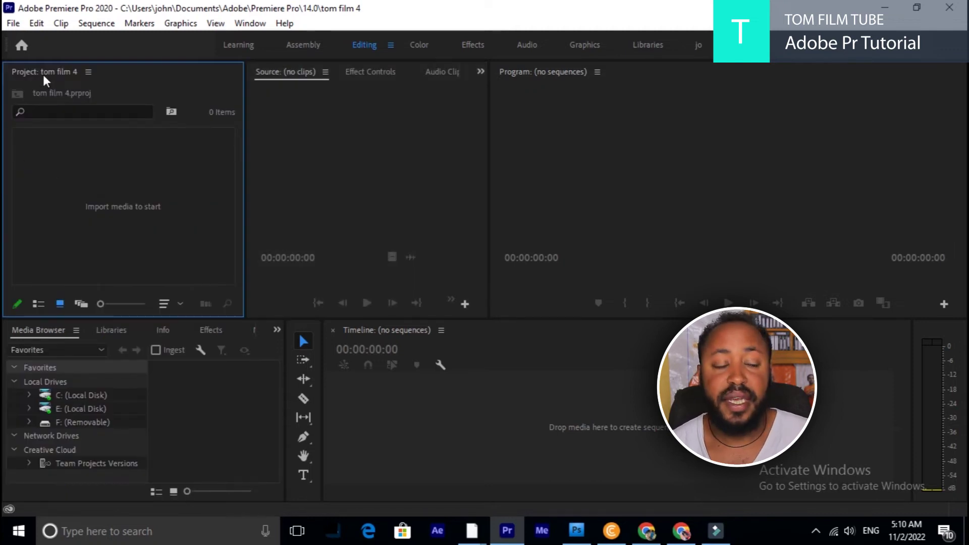
drag(47, 70, 395, 296)
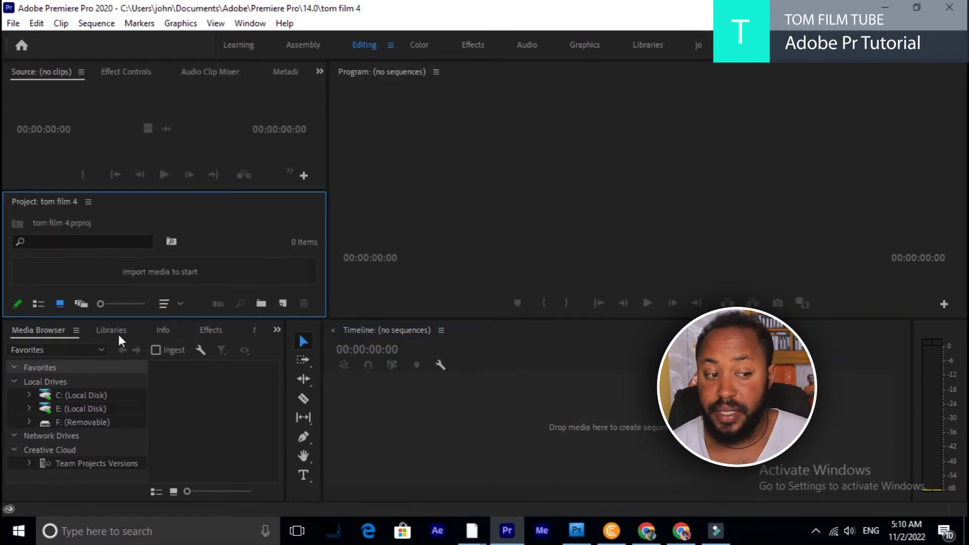
click(127, 208)
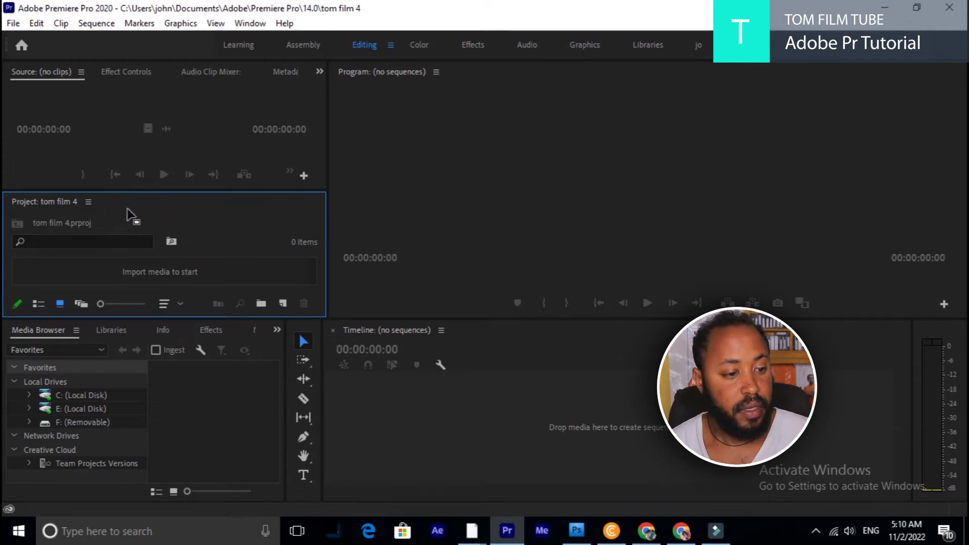
drag(130, 209, 948, 178)
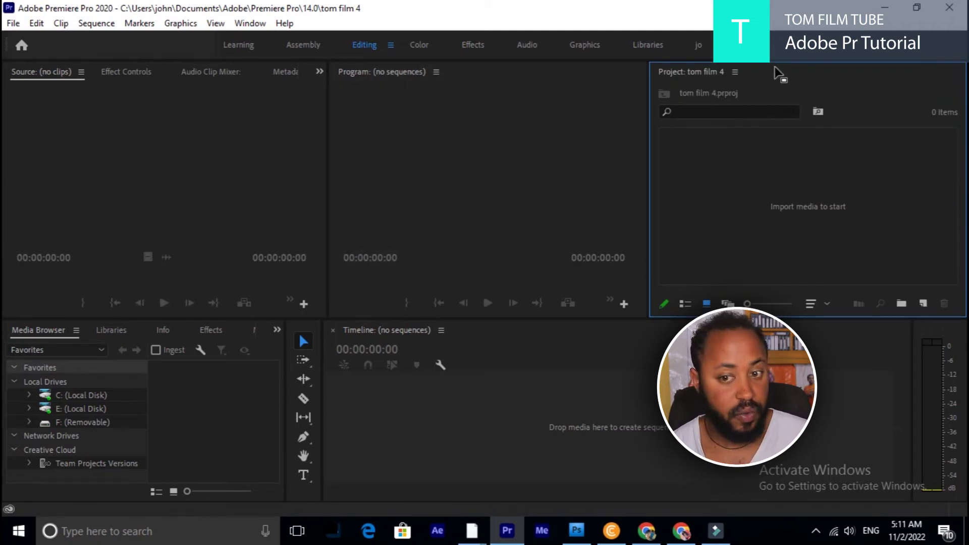
- Dock the Project panel to the left of the Source monitor and make it slightly narrower
drag(807, 76, 18, 223)
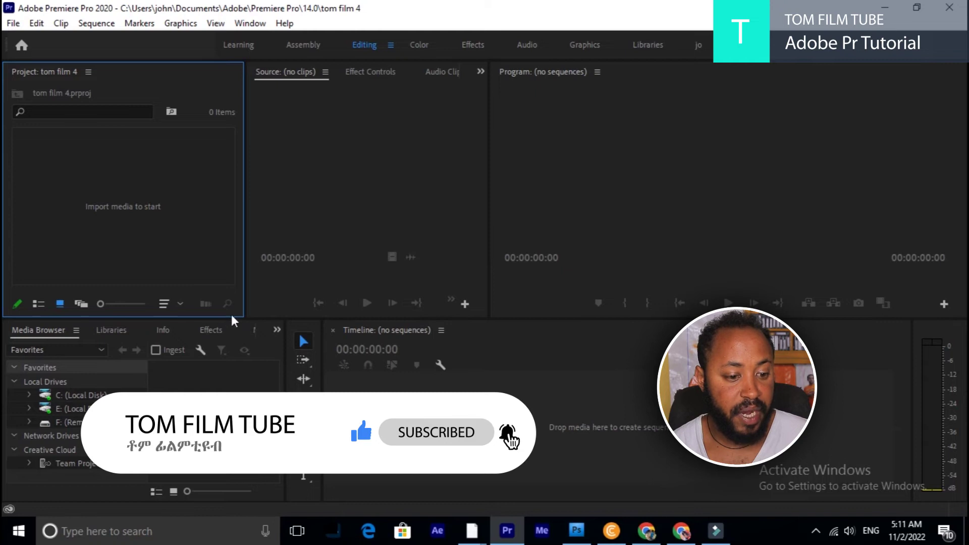
drag(241, 317, 221, 317)
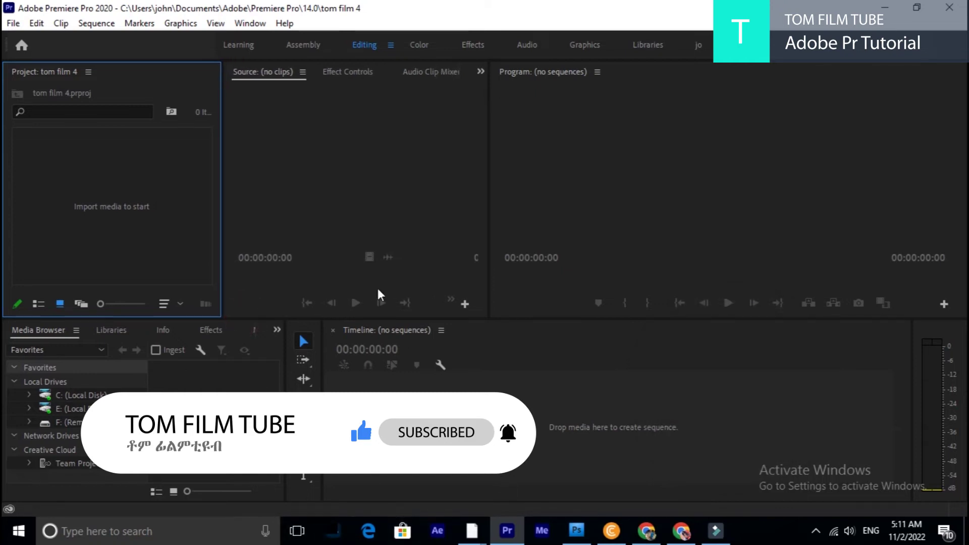
- Move the Tools panel out from beside the Timeline and dock it above the Audio Meters
click(305, 326)
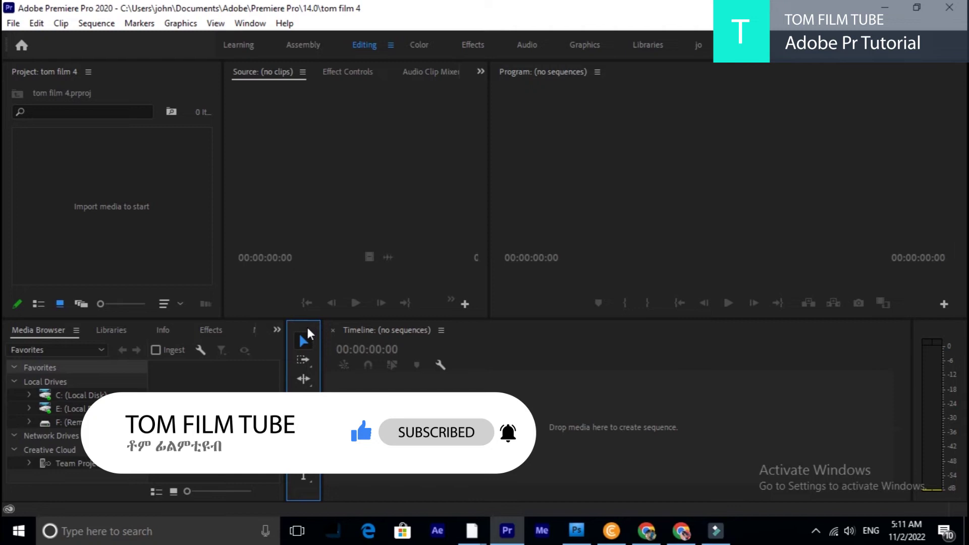
click(860, 376)
click(934, 389)
drag(931, 363, 938, 338)
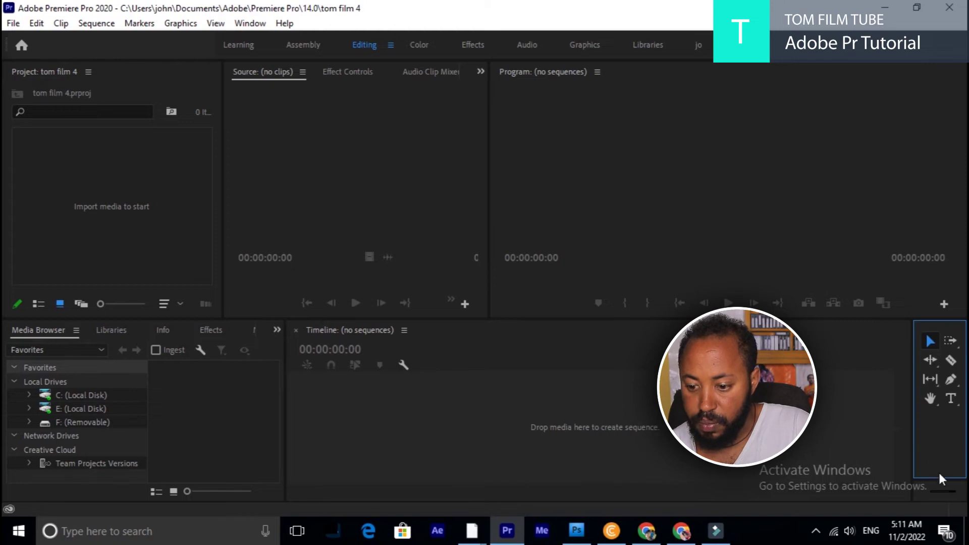
- Shorten the Tools panel to uncover the Audio Meters below it, and close the Media Browser, Libraries and Info panels
drag(943, 479, 936, 415)
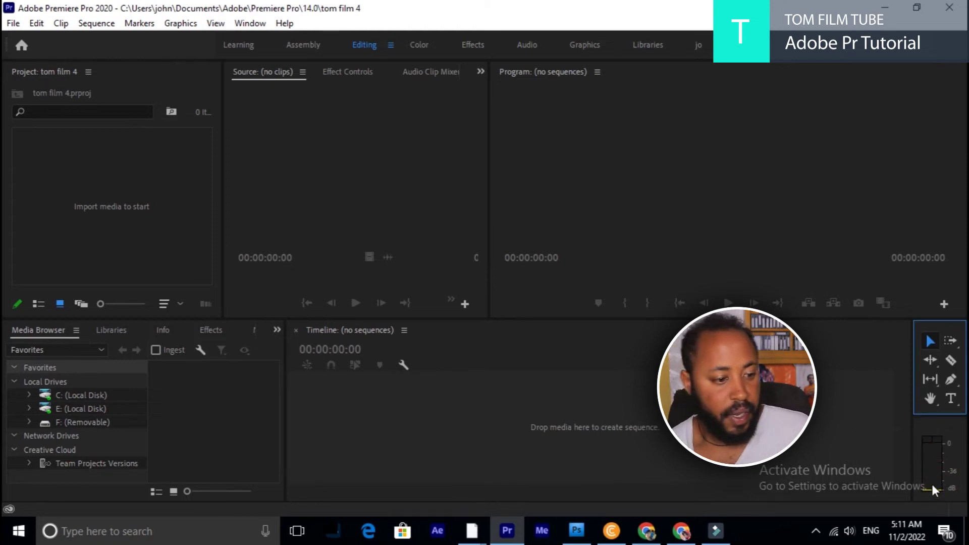
click(35, 330)
click(76, 328)
click(130, 334)
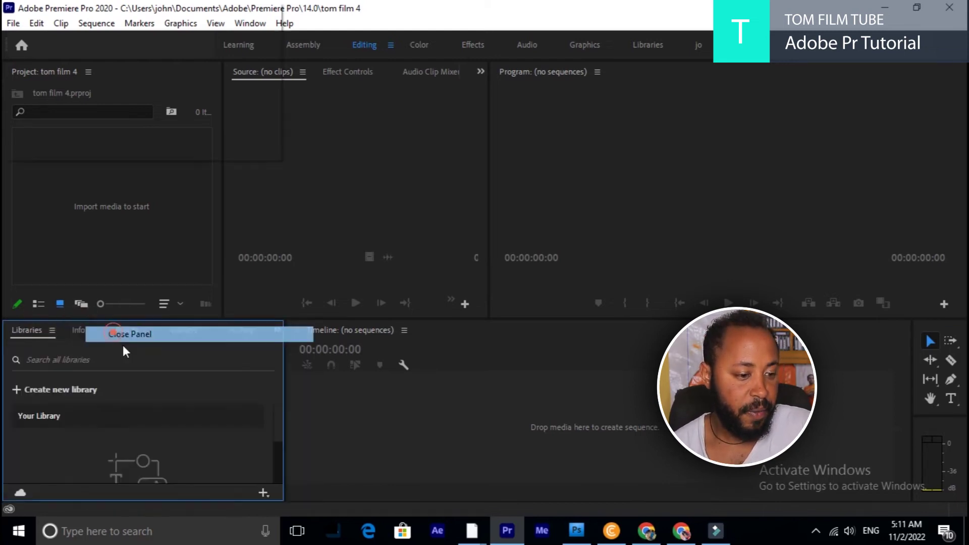
click(51, 330)
click(81, 334)
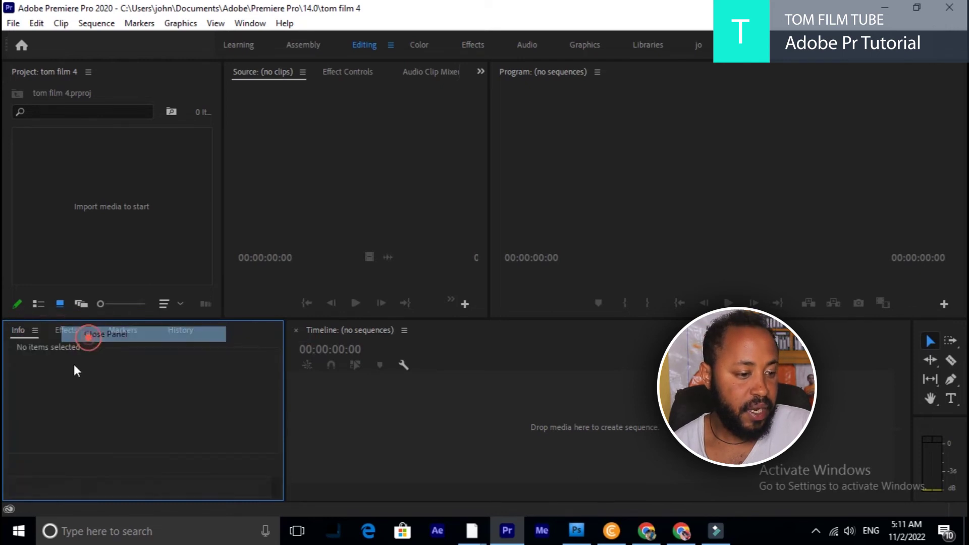
click(34, 331)
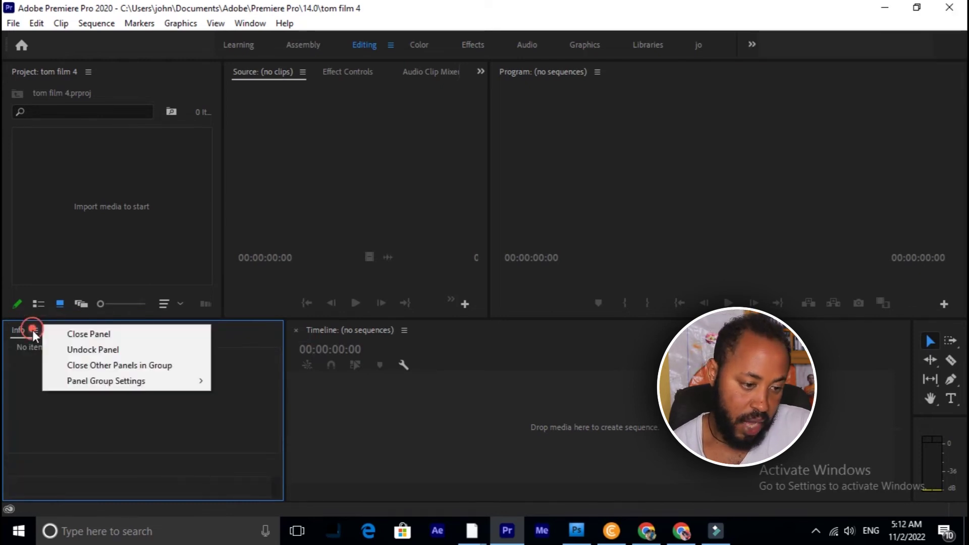
click(70, 335)
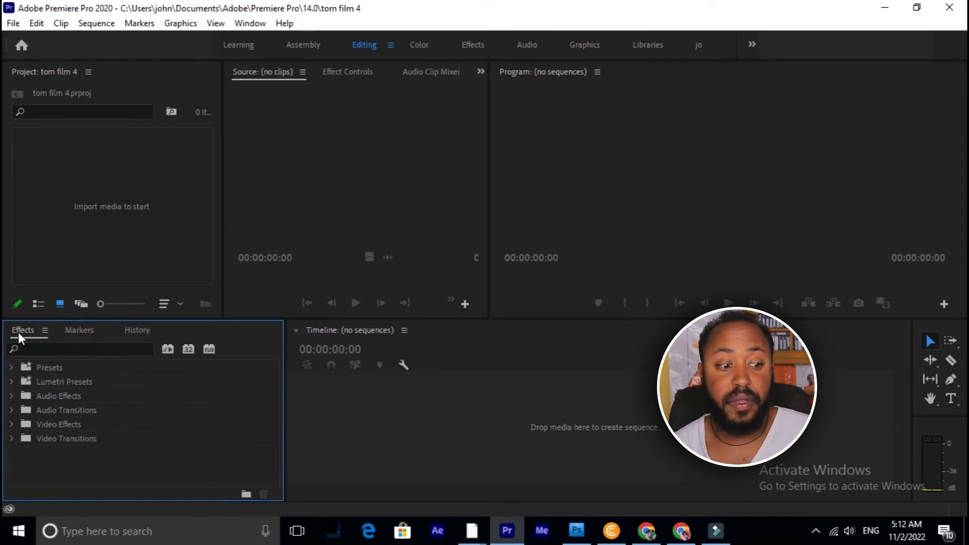
- Dock the Effects panel between the Source and Program monitors, and close the History and Markers panels
drag(20, 333, 459, 220)
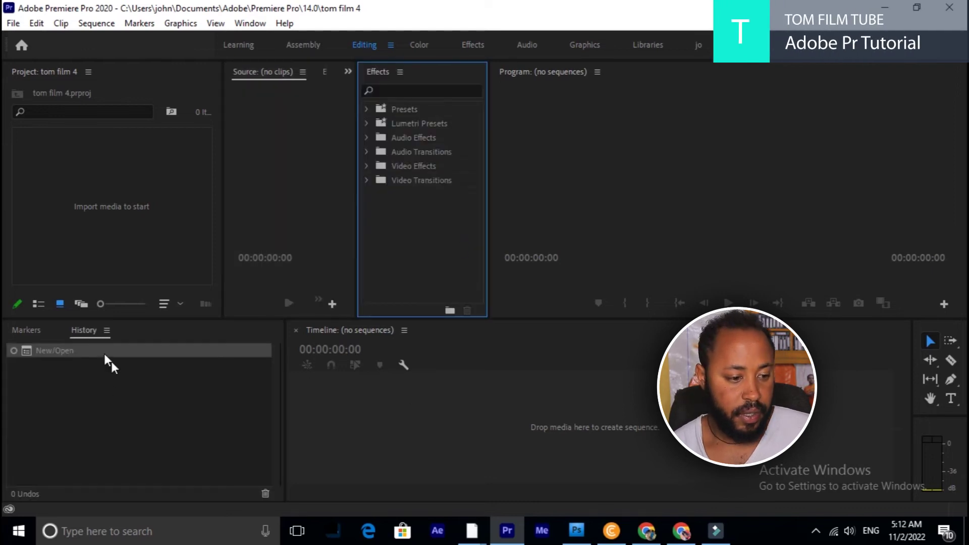
click(106, 330)
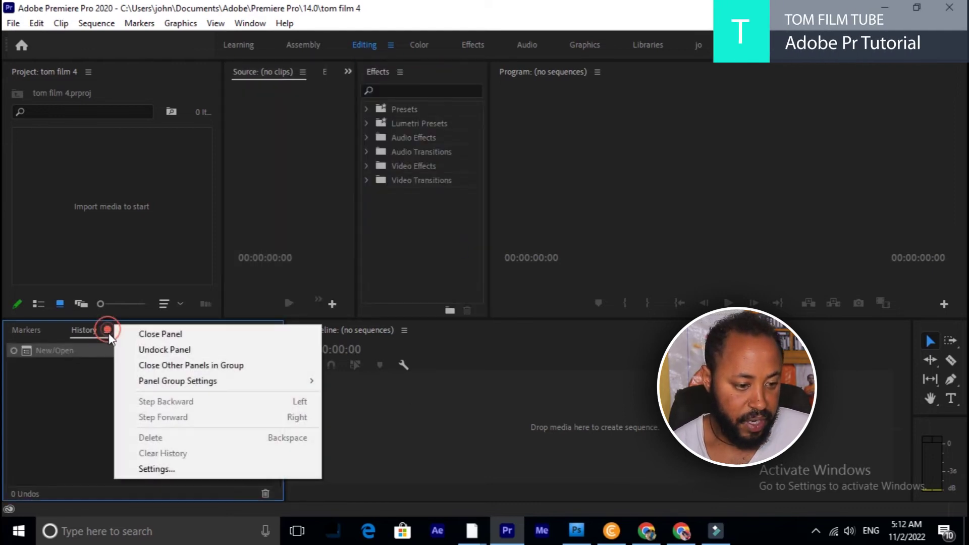
click(147, 333)
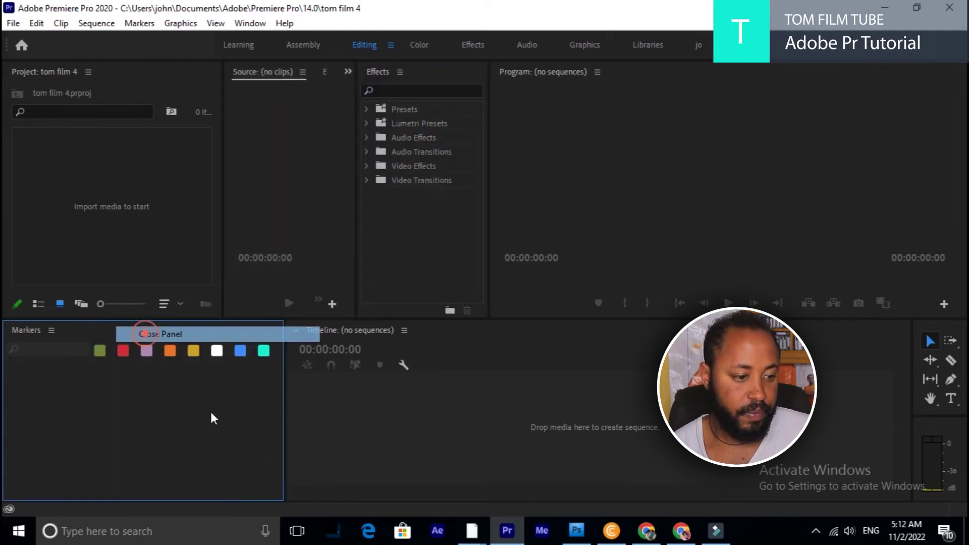
click(51, 330)
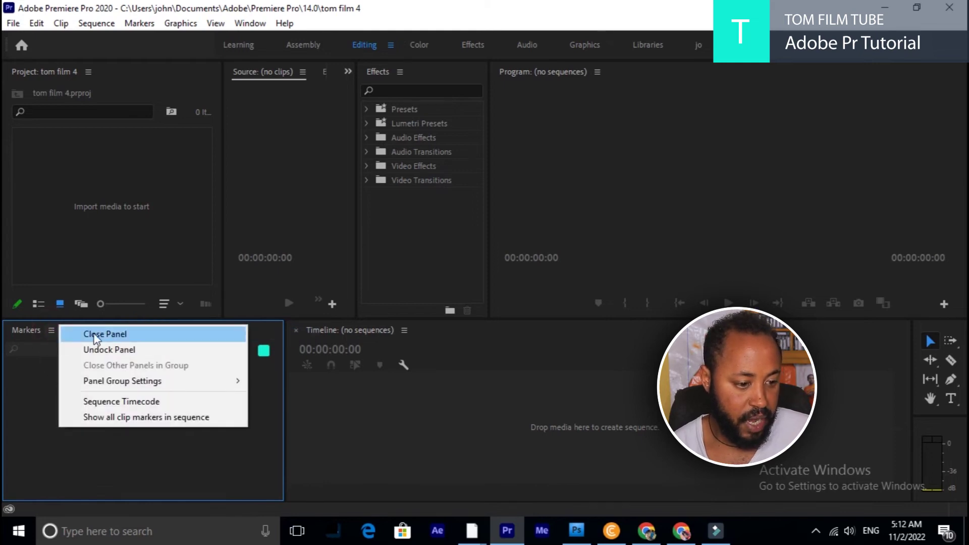
click(111, 334)
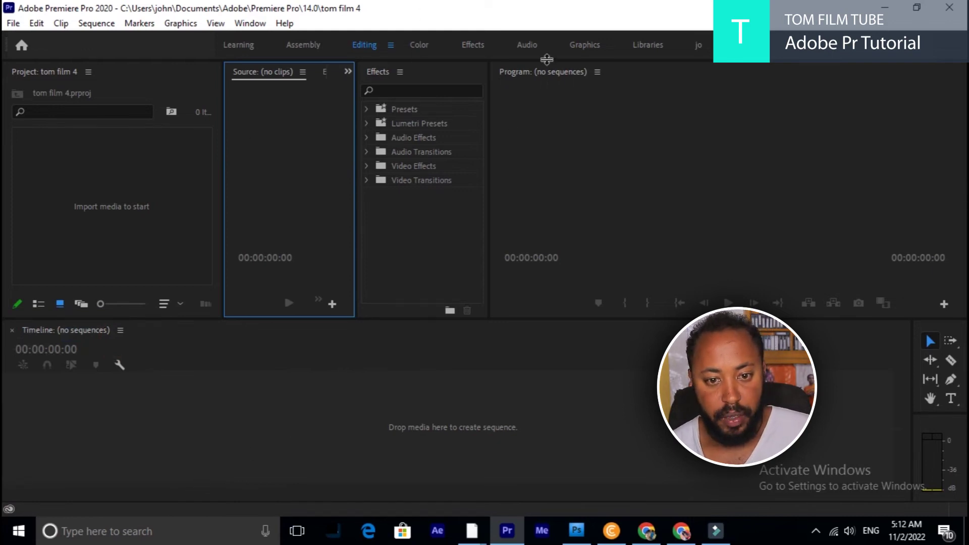
- Try docking the Program monitor between the Source monitor and the Effects panel, and widen both monitors
click(550, 73)
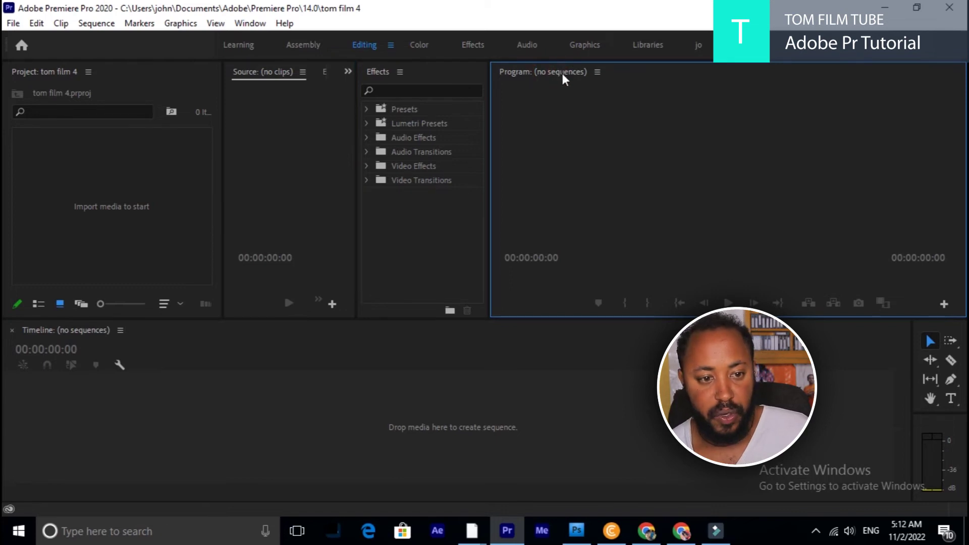
drag(560, 78, 353, 248)
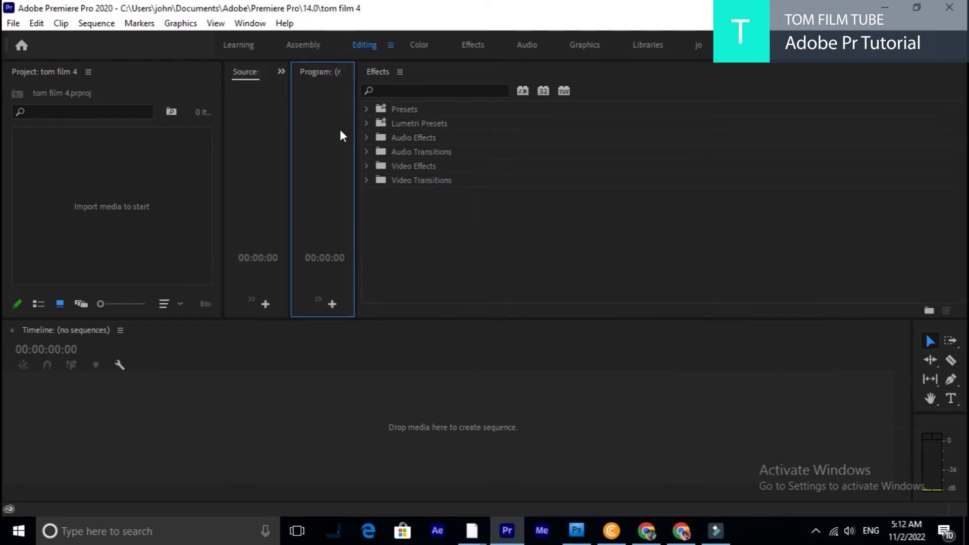
drag(357, 130, 636, 165)
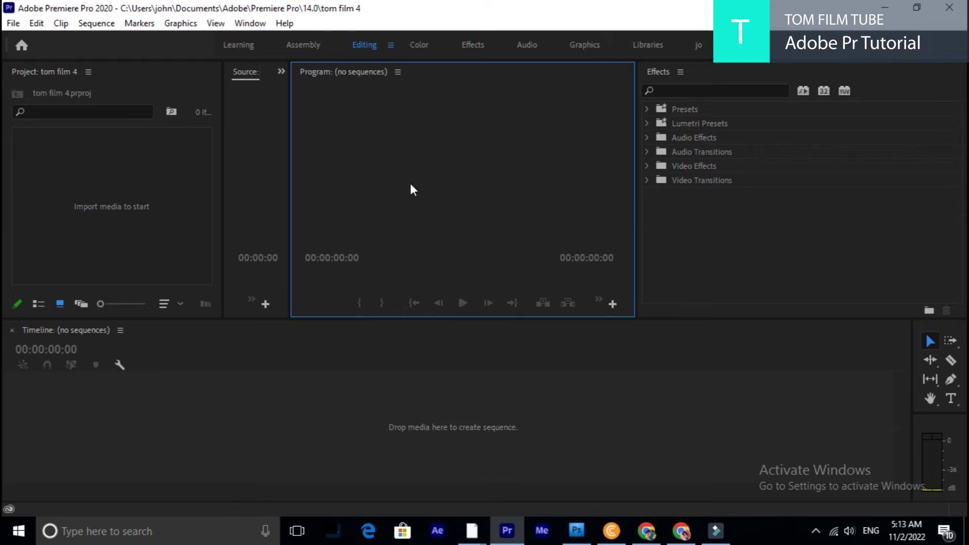
drag(289, 111, 417, 122)
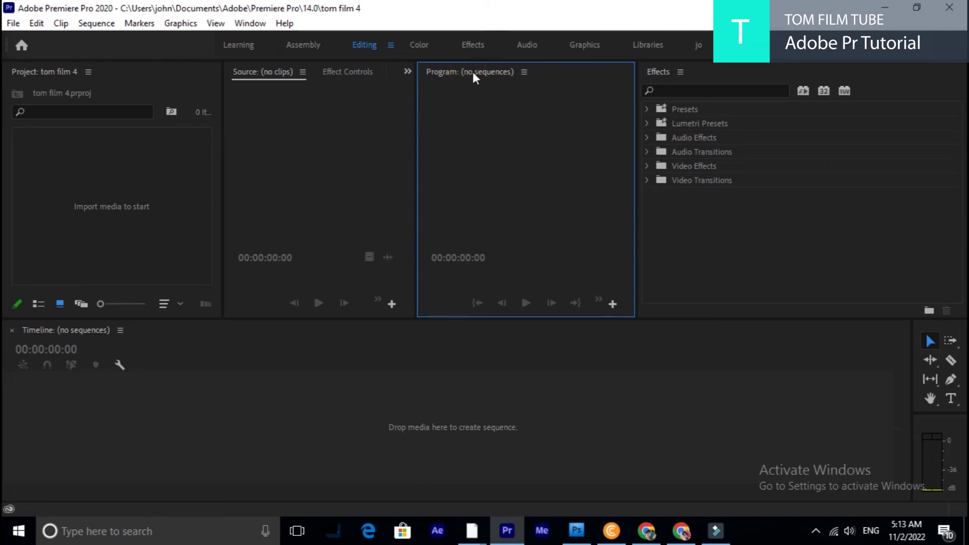
- Group the Program monitor with the Source monitor as the first tab, and widen that group toward the Effects panel
drag(480, 72, 263, 76)
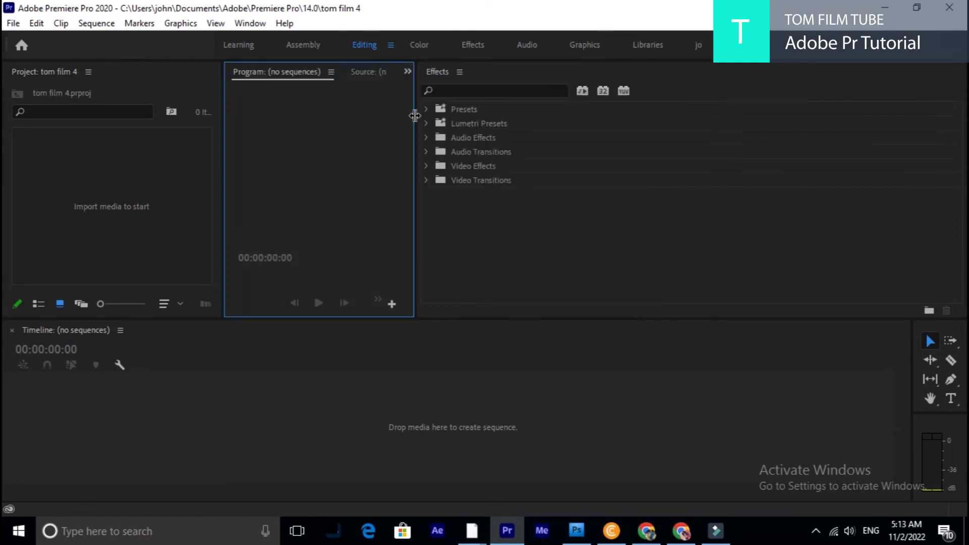
drag(414, 116, 608, 162)
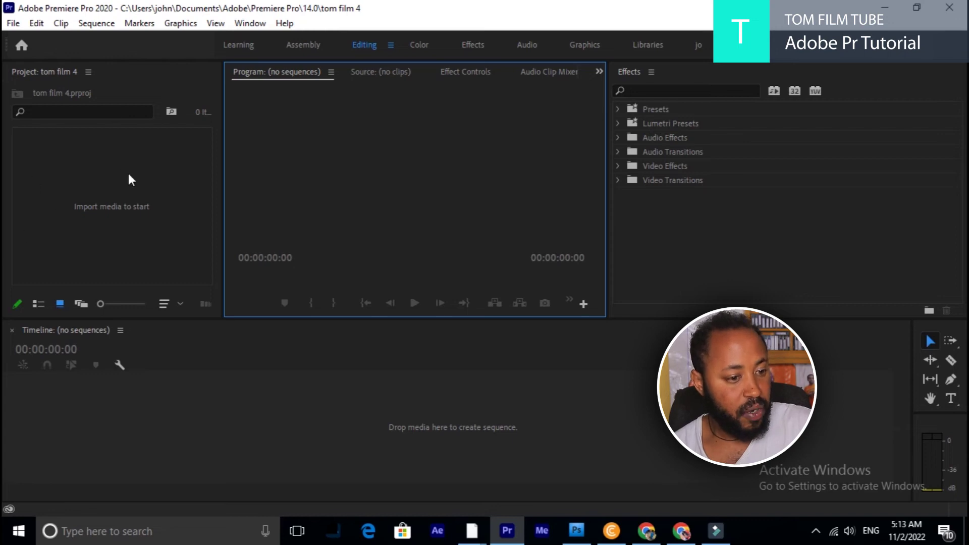
- Review the Source monitor, Effects and Effect Controls panels in the new arrangement, ending on the Program monitor
click(378, 75)
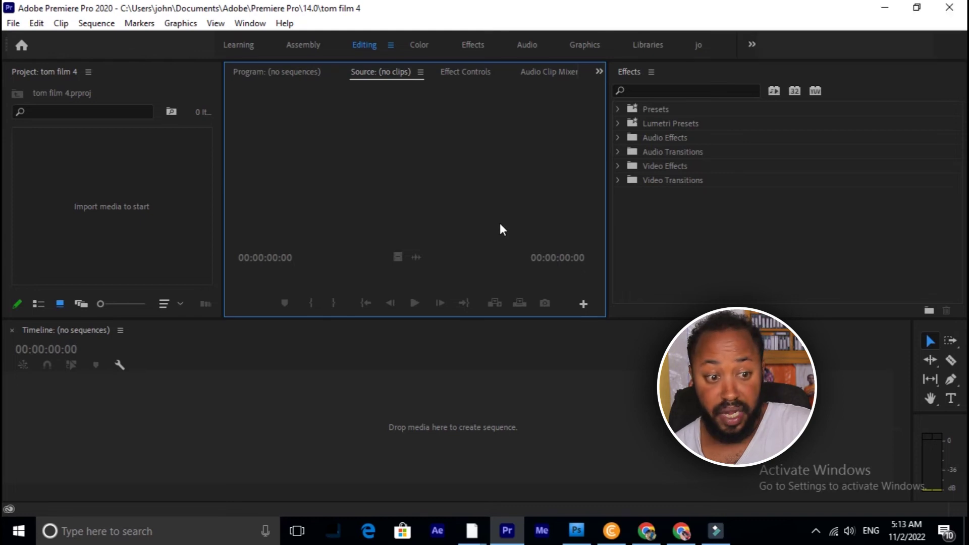
click(260, 68)
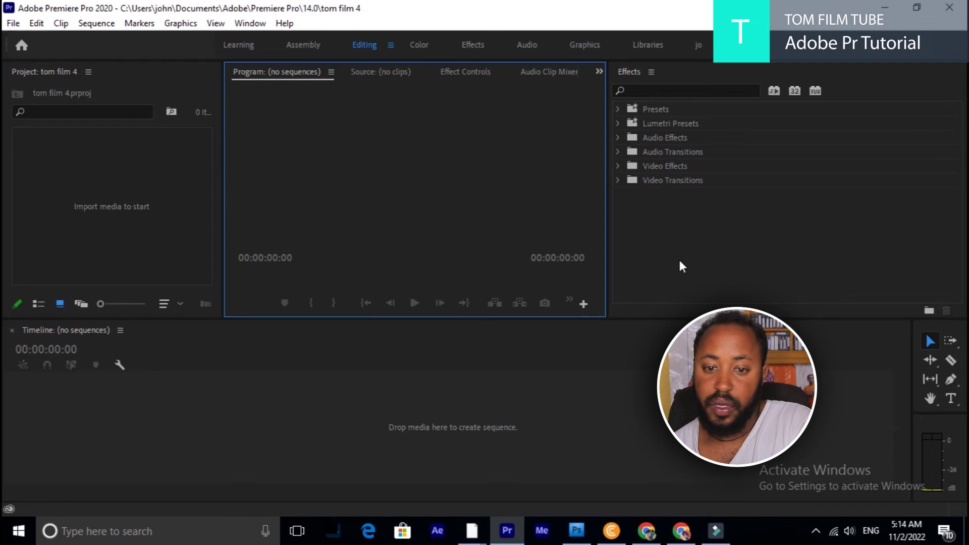
click(670, 138)
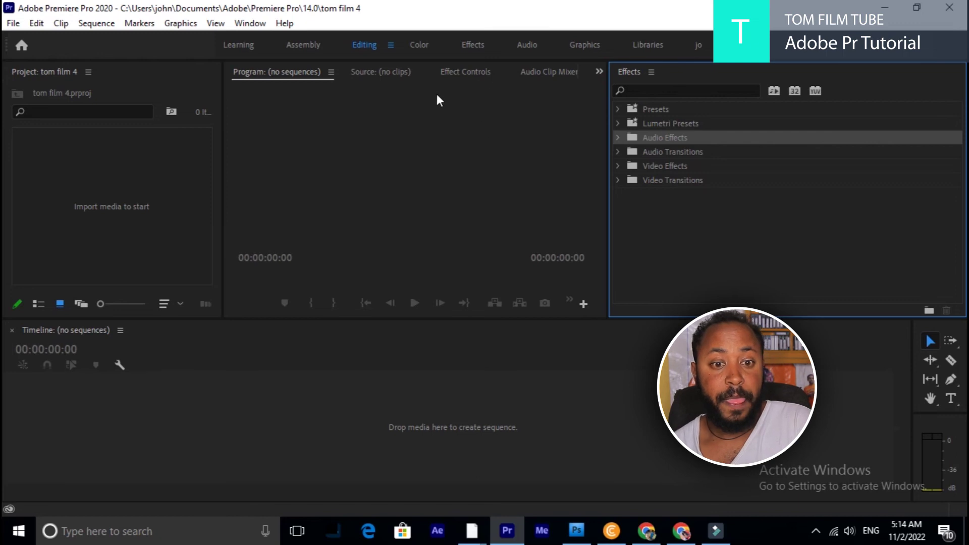
click(474, 74)
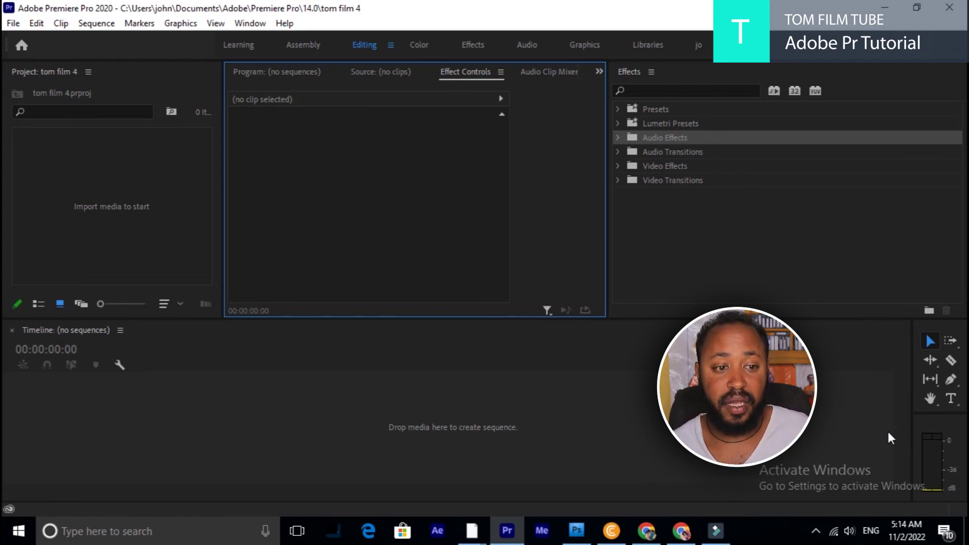
click(293, 73)
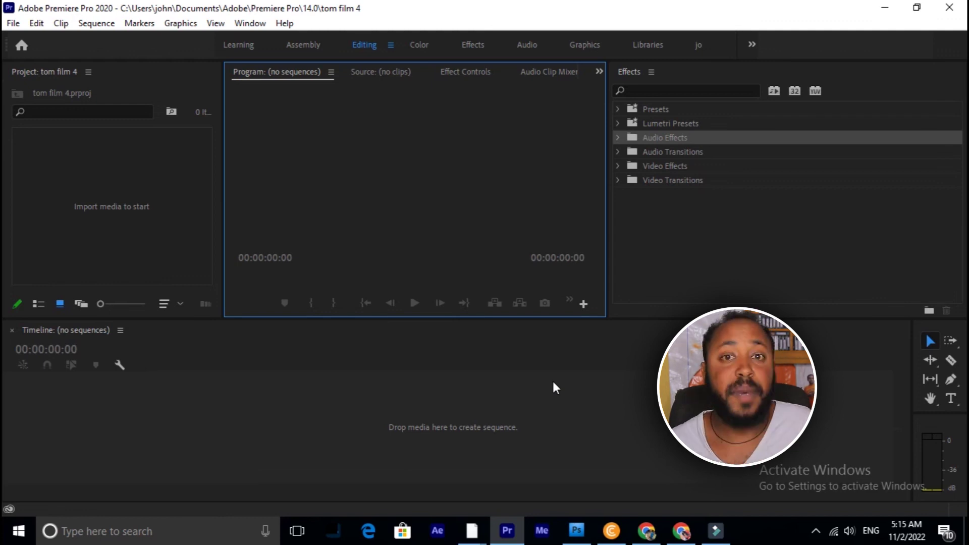
- Save the custom panel arrangement as a new workspace named jo, replacing the existing workspace of that name
click(249, 25)
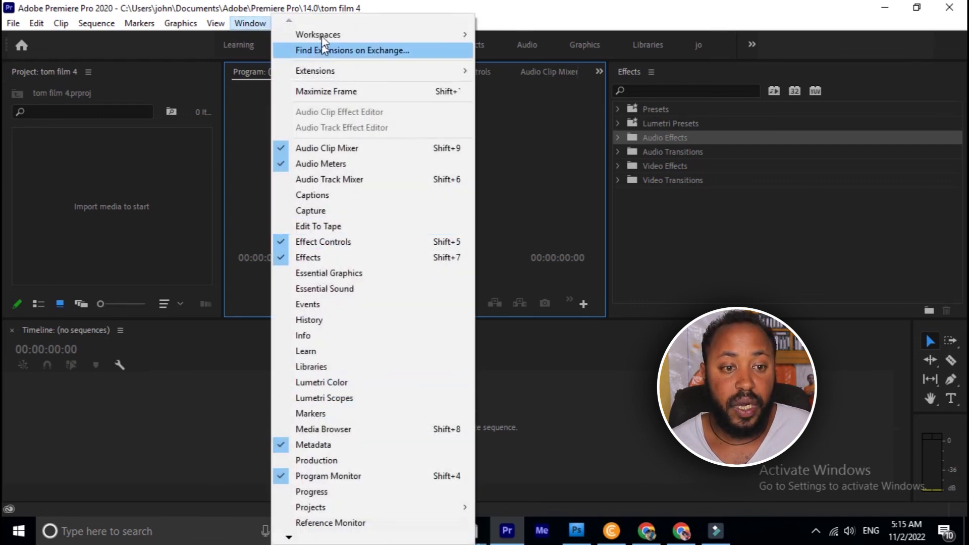
mouse_move(323, 36)
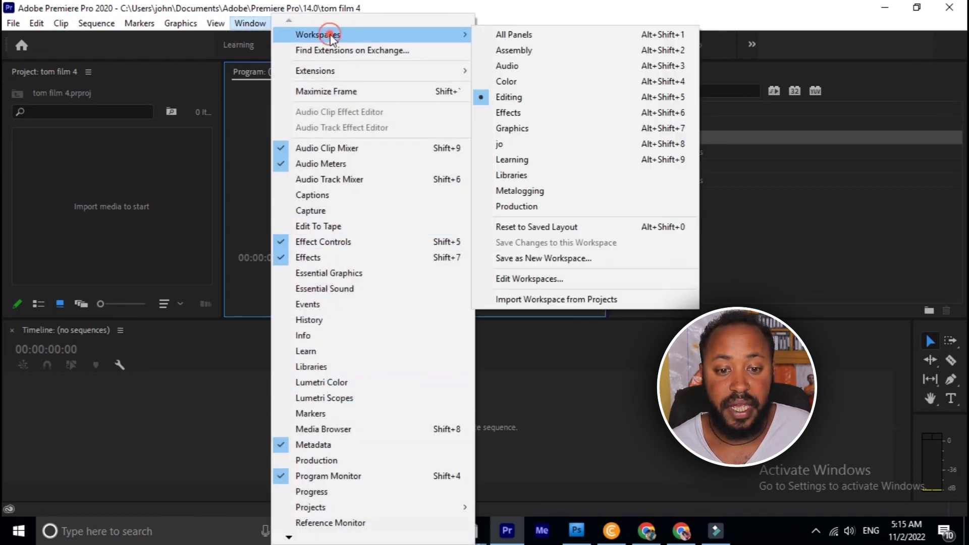
click(573, 266)
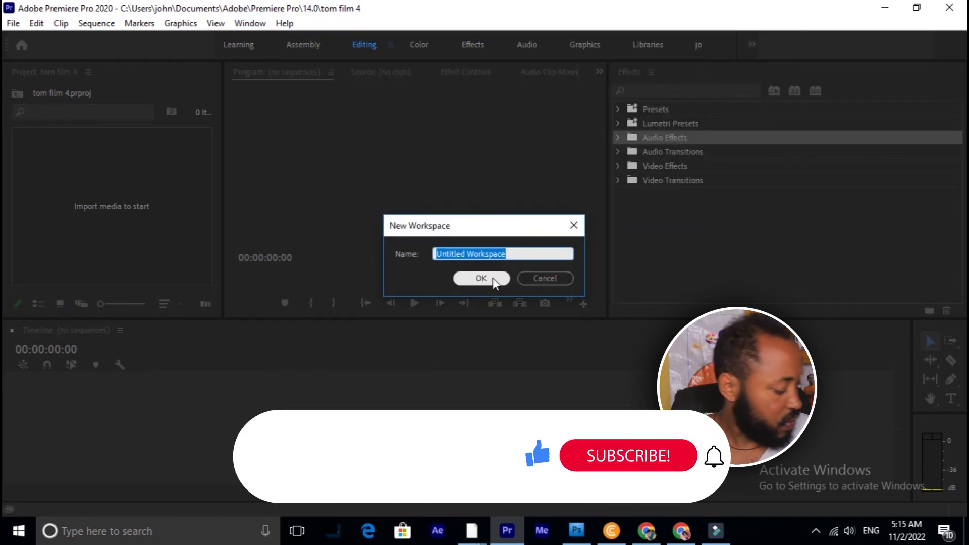
text(ccc)
key(BackSpace)
key(BackSpace)
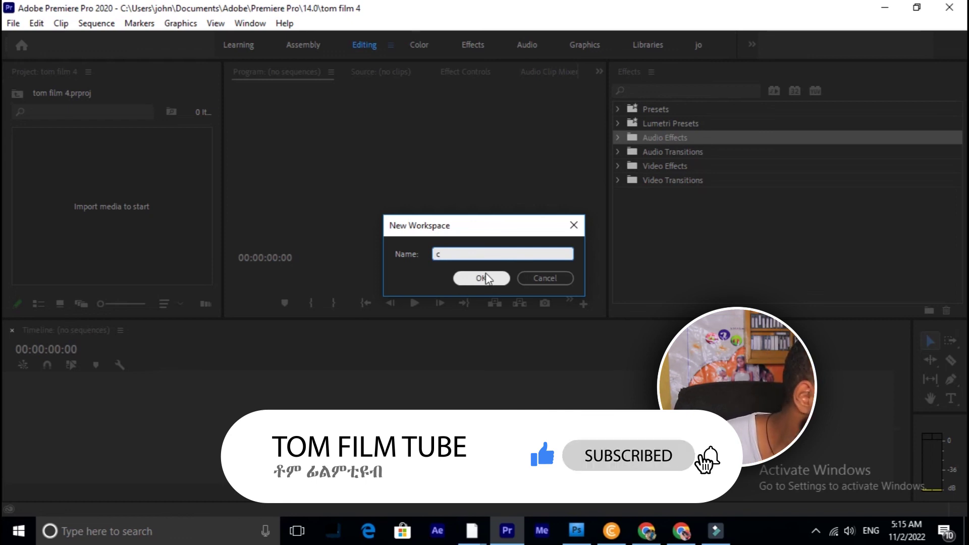
text(jo)
key(BackSpace)
key(BackSpace)
key(BackSpace)
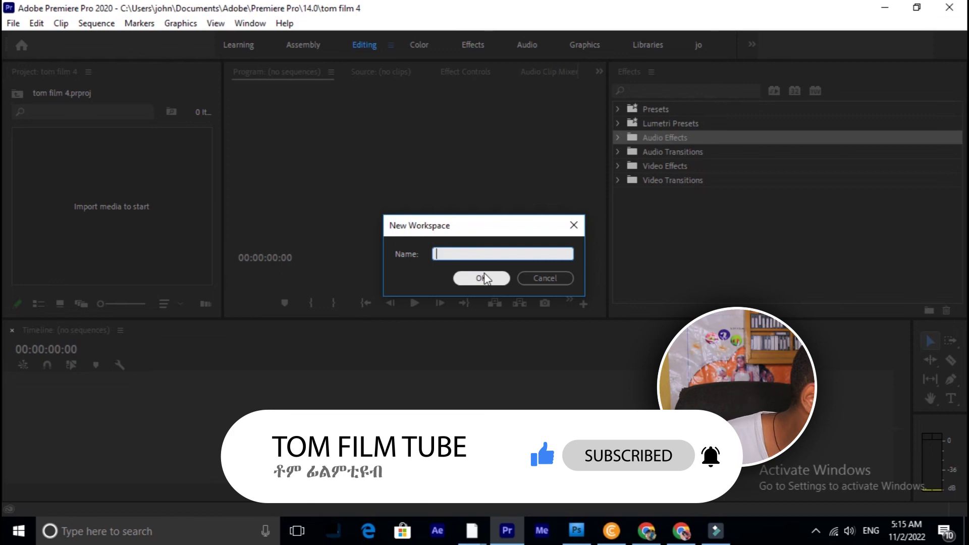
text(jo)
click(488, 278)
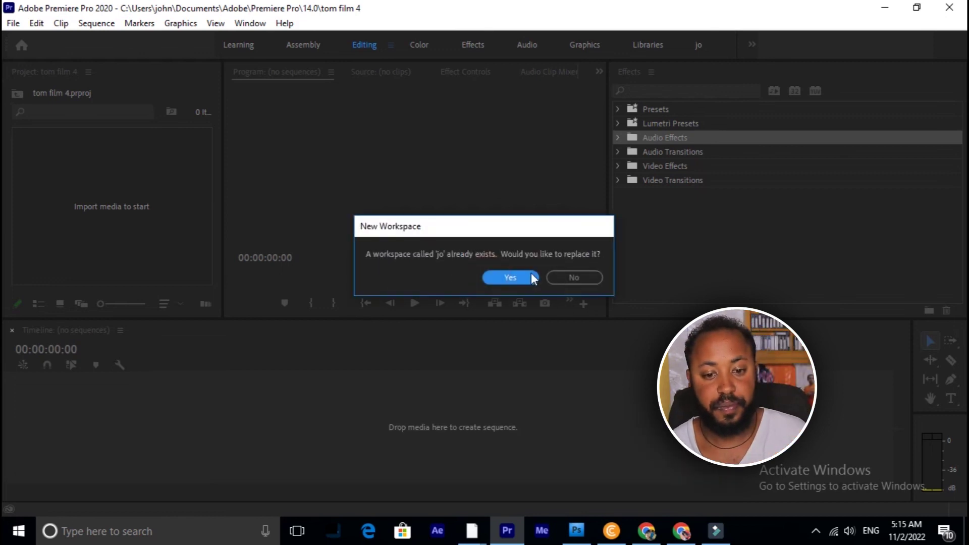
click(519, 281)
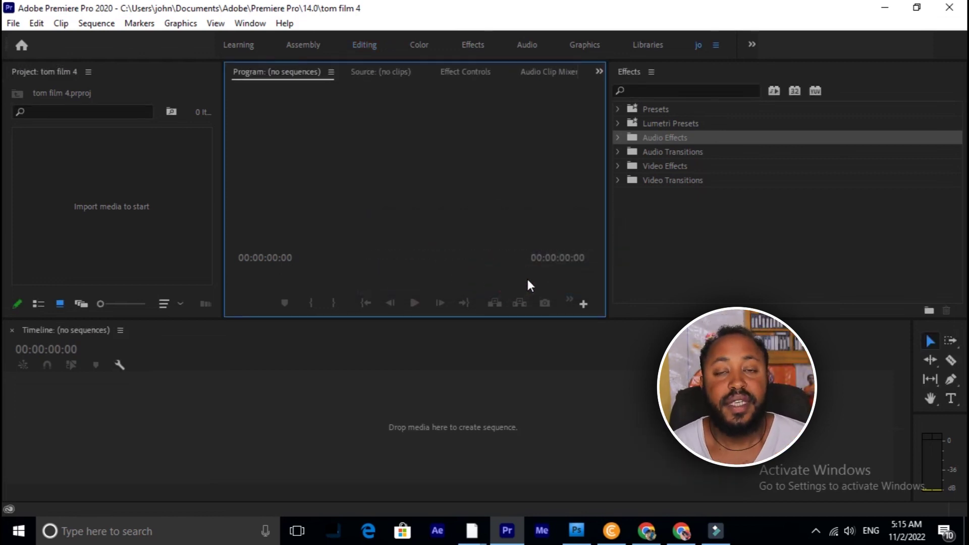